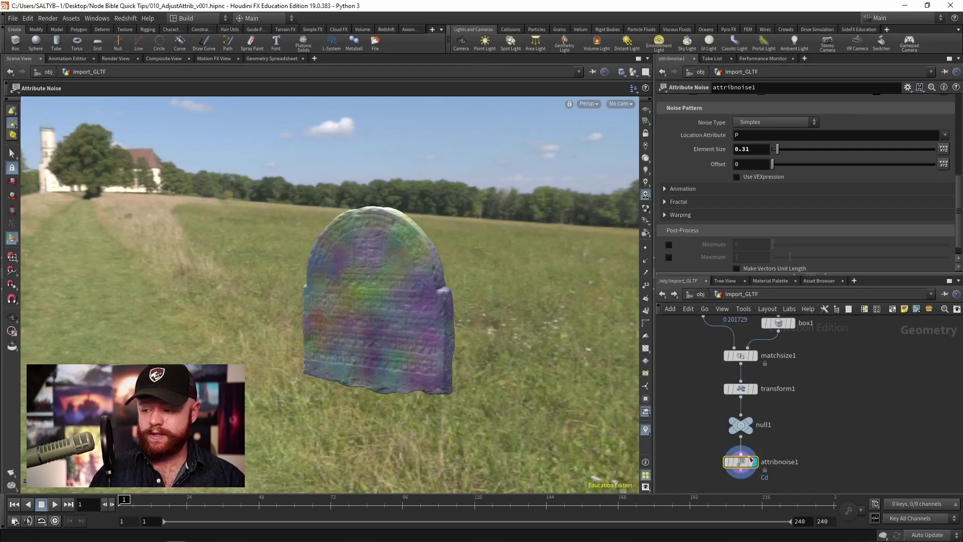
Search the network editor's TAB Menu for 'adjust' to list the Attribute Adjust nodes
key(Tab)
text(adjust)
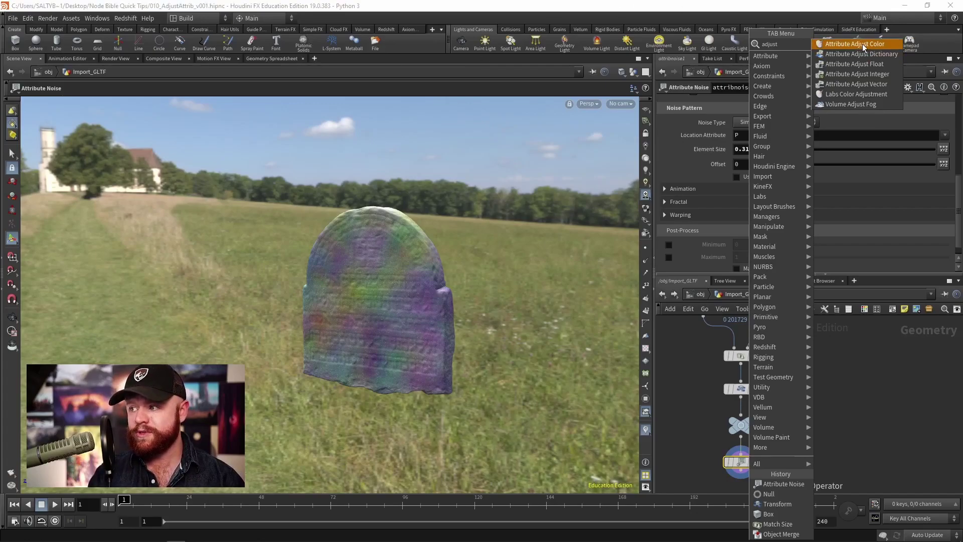
Place an Attribute Adjust Color node under attribnoise1, keeping Pattern Type Constant and Operation Set Always
click(854, 44)
click(736, 441)
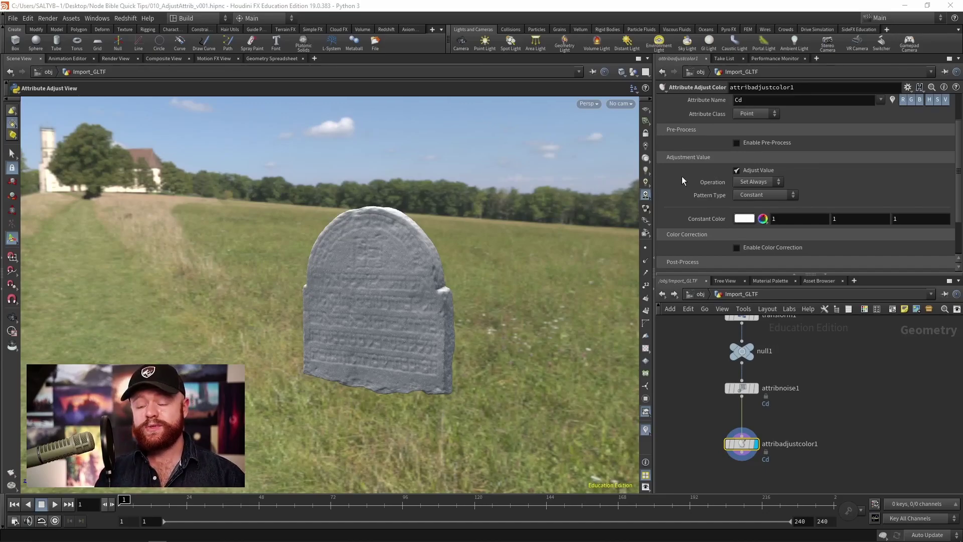
click(758, 196)
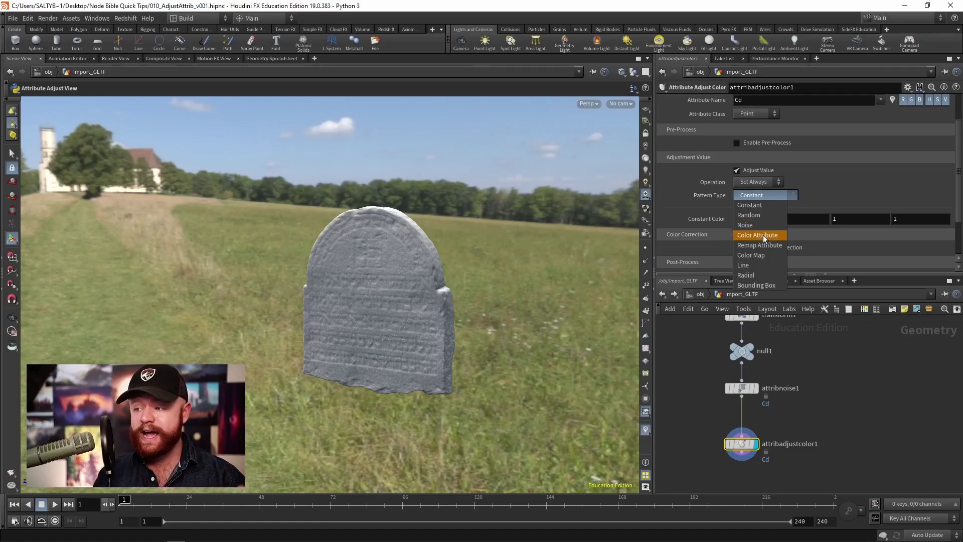
click(752, 205)
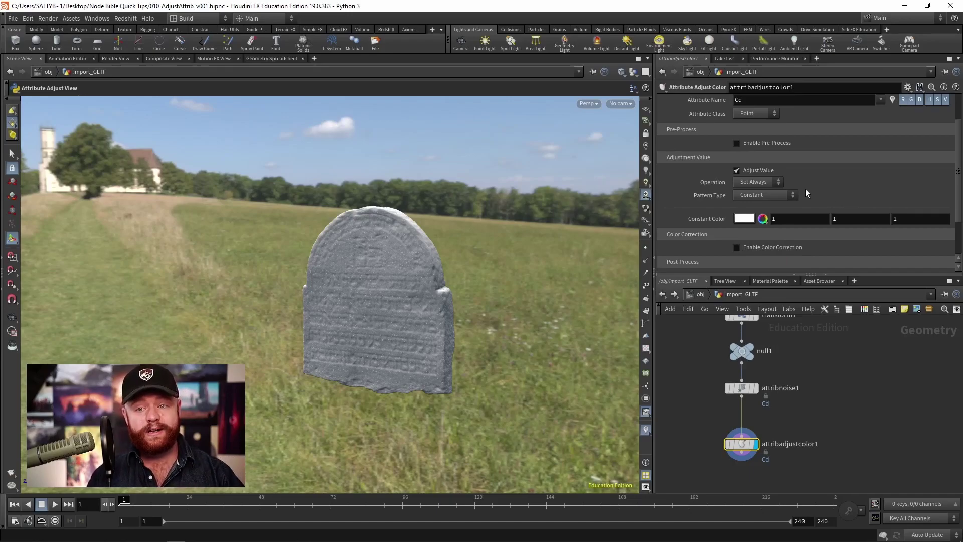
click(778, 194)
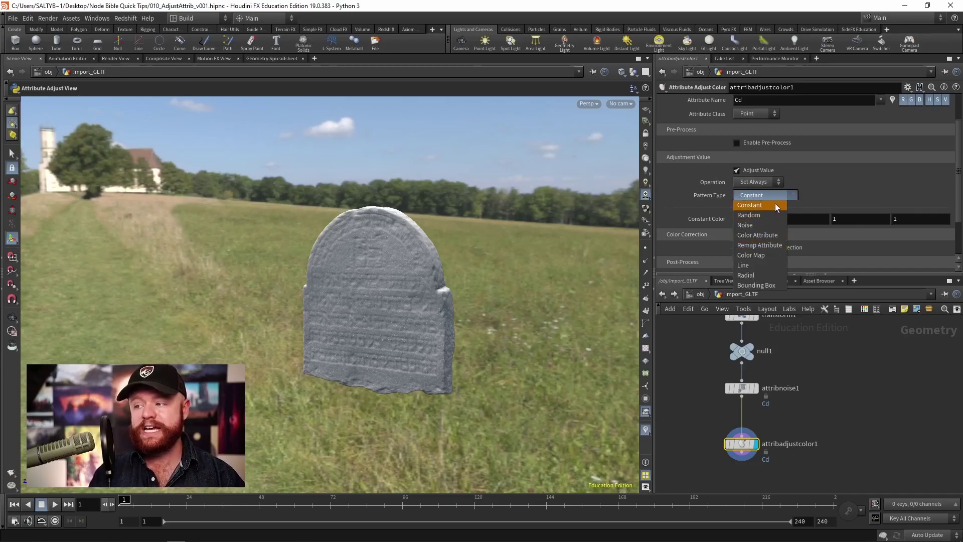
click(775, 201)
click(762, 182)
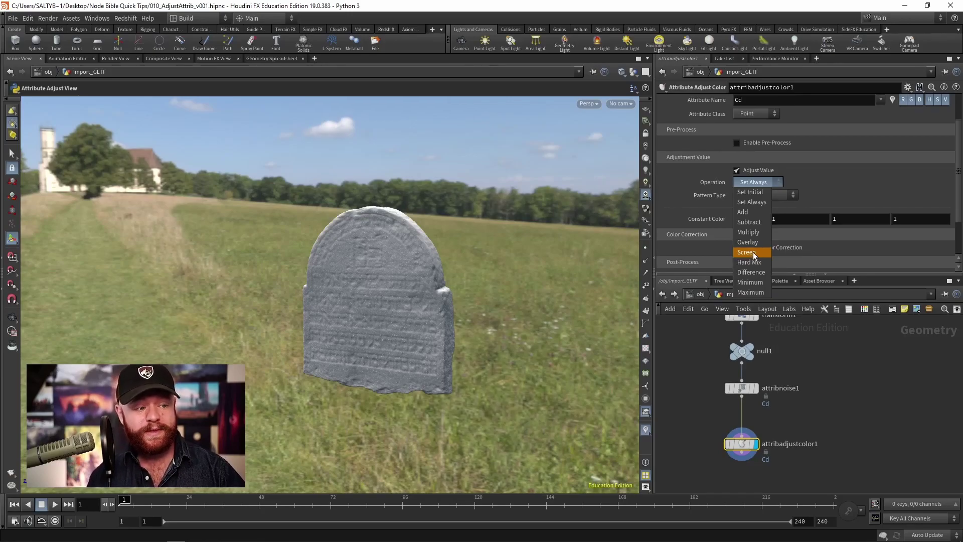
click(868, 178)
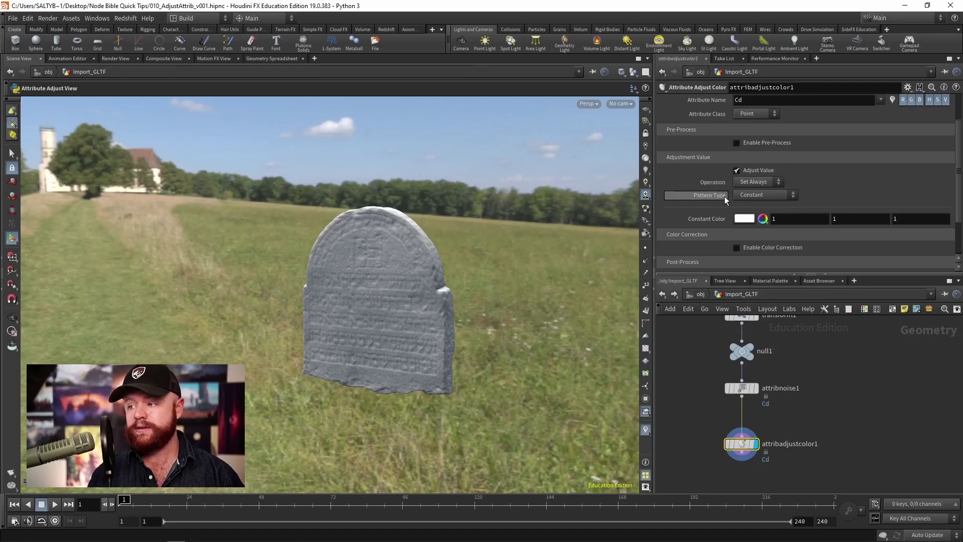
double_click(740, 444)
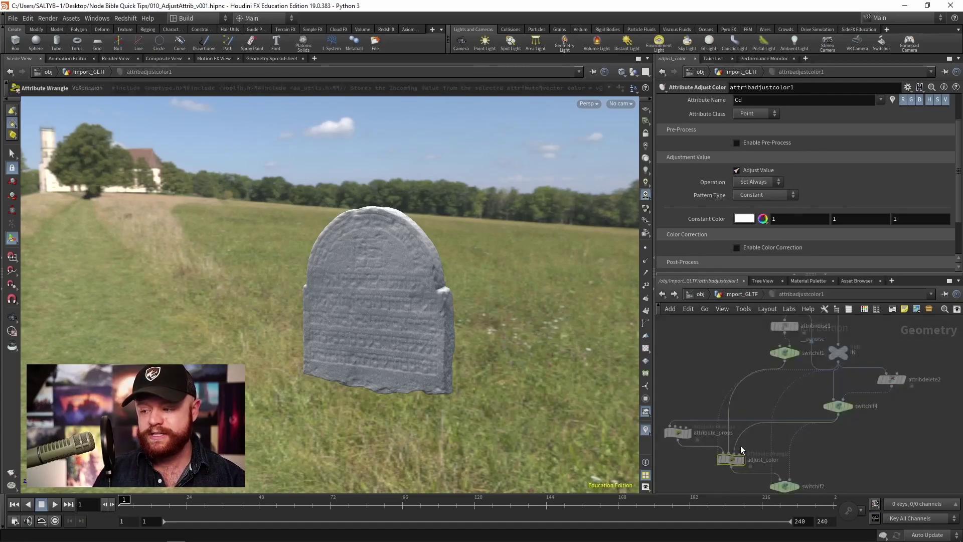
scroll(730, 449, up, 6)
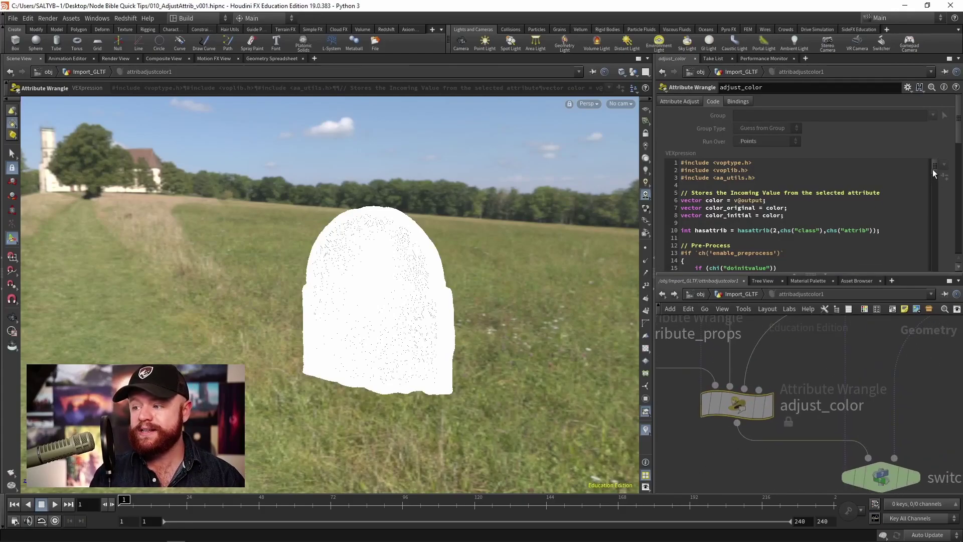
drag(932, 169, 926, 188)
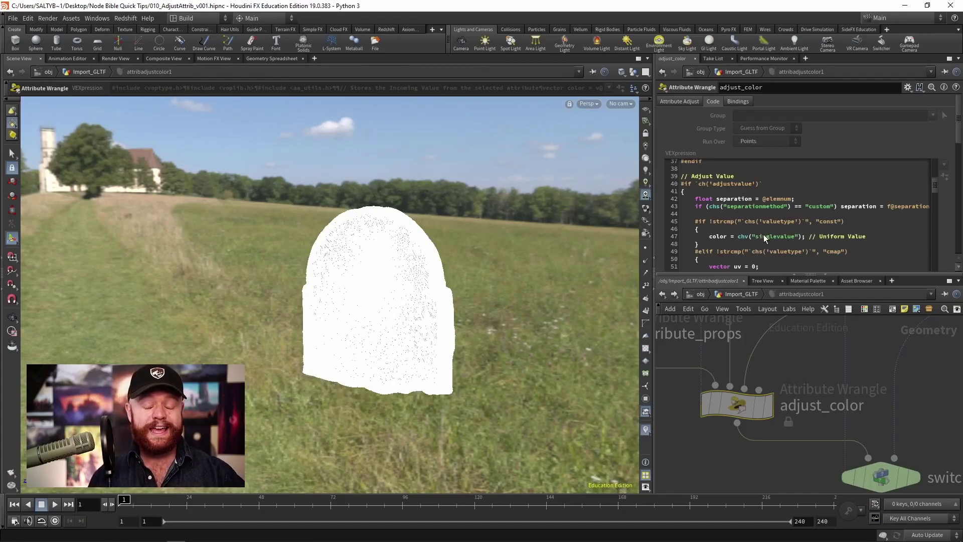
click(662, 295)
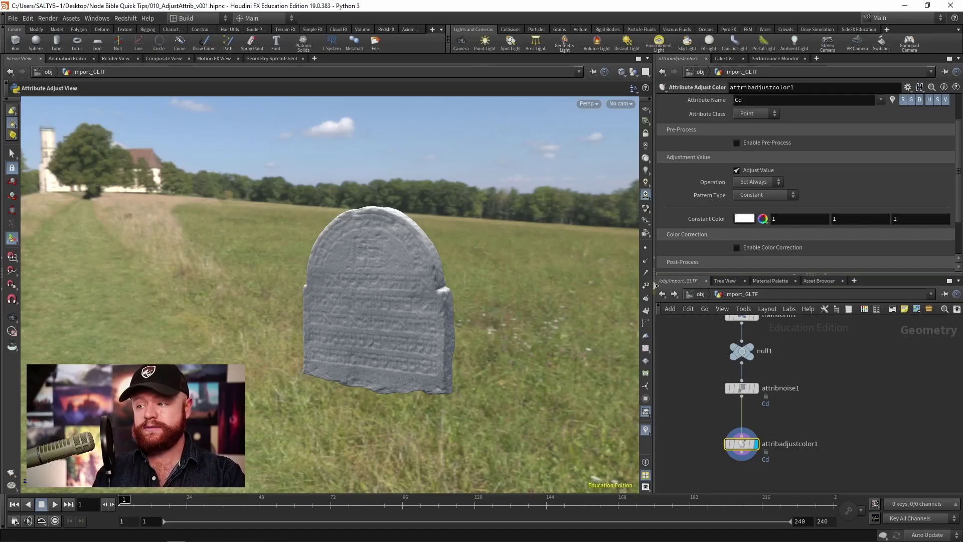
click(757, 181)
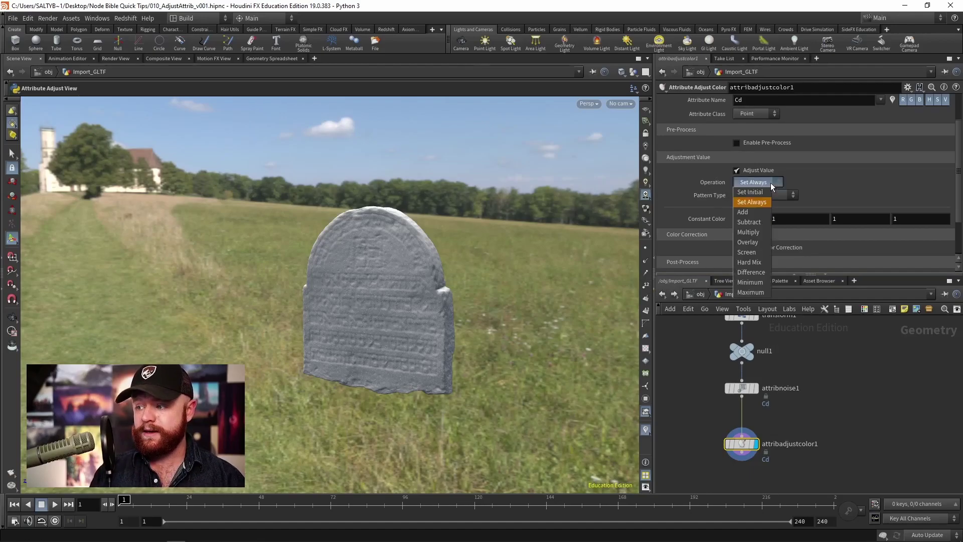
click(755, 231)
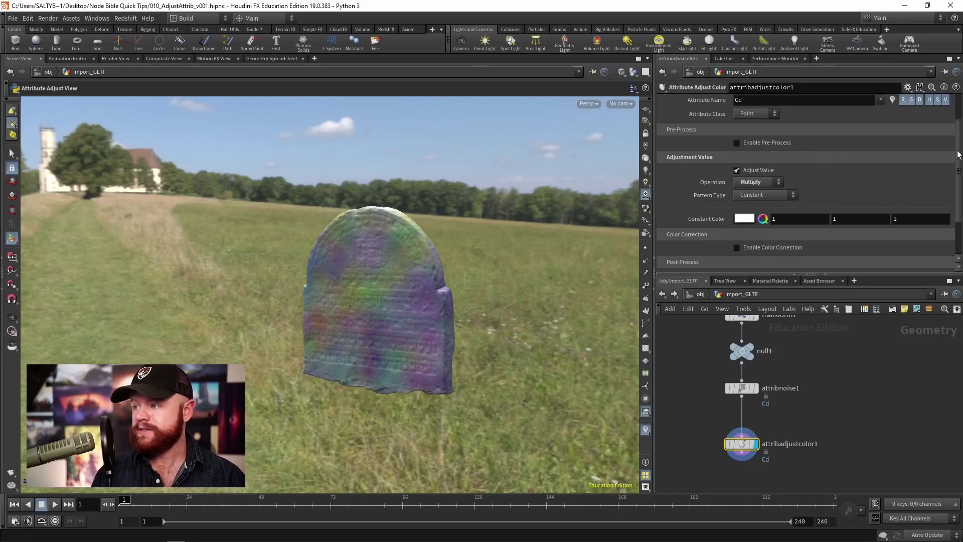
scroll(959, 159, down, 1)
scroll(958, 160, down, 4)
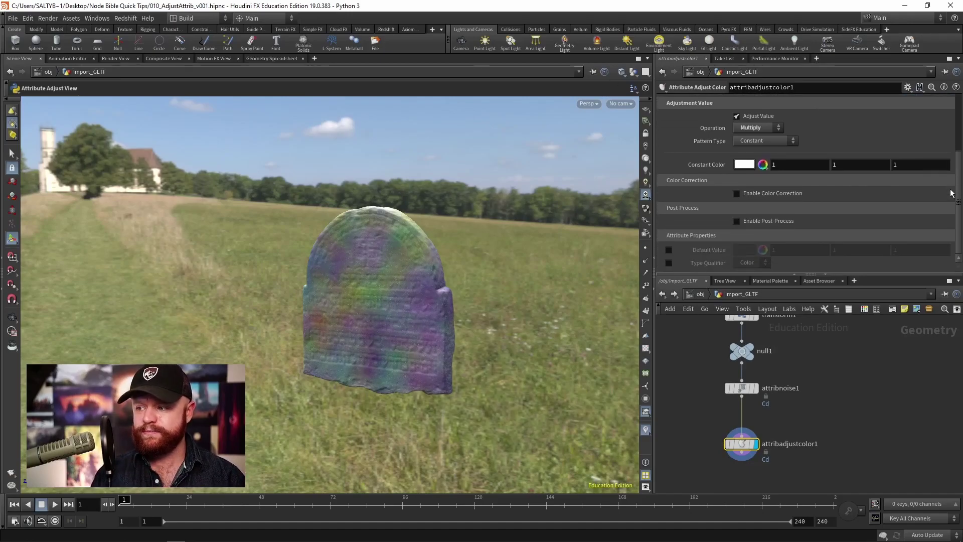
click(760, 194)
scroll(957, 169, down, 4)
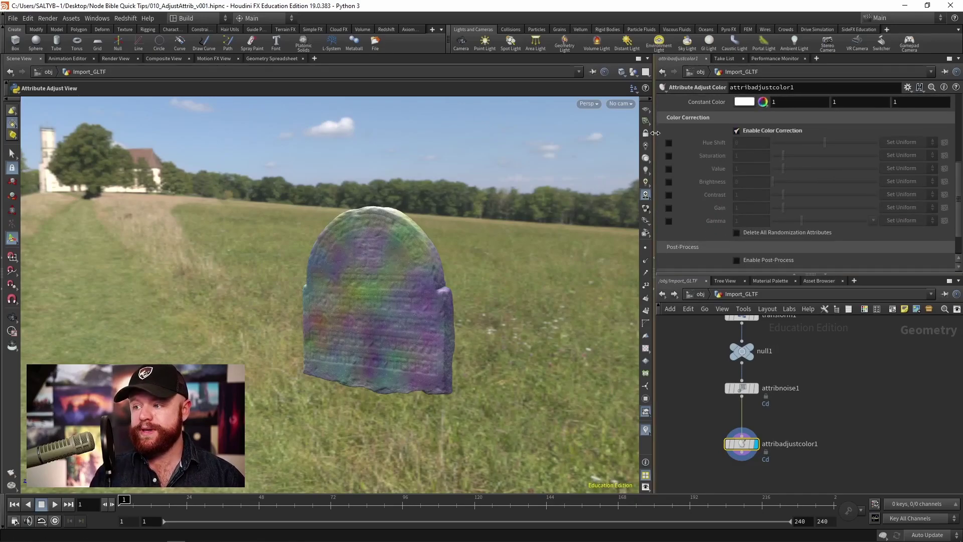
click(668, 143)
drag(827, 142, 783, 145)
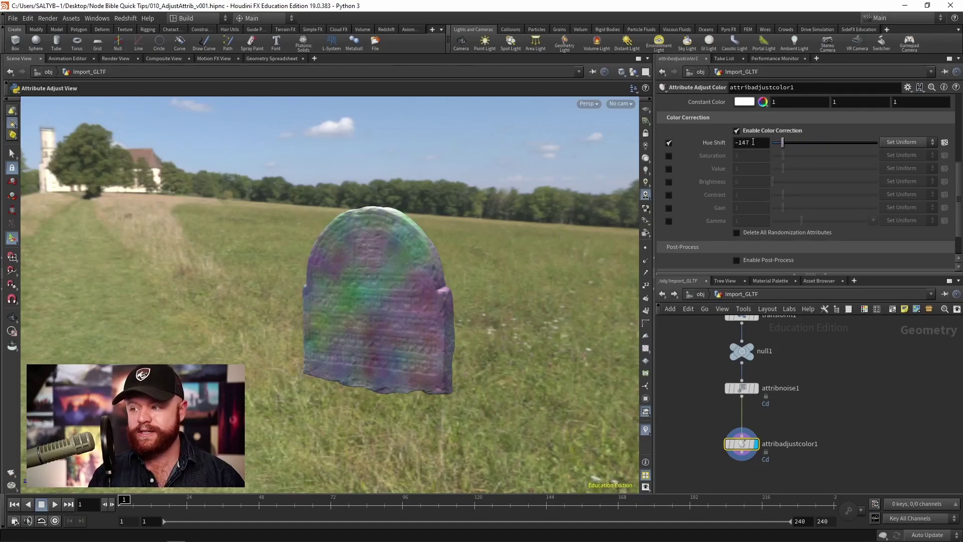
click(669, 143)
click(669, 156)
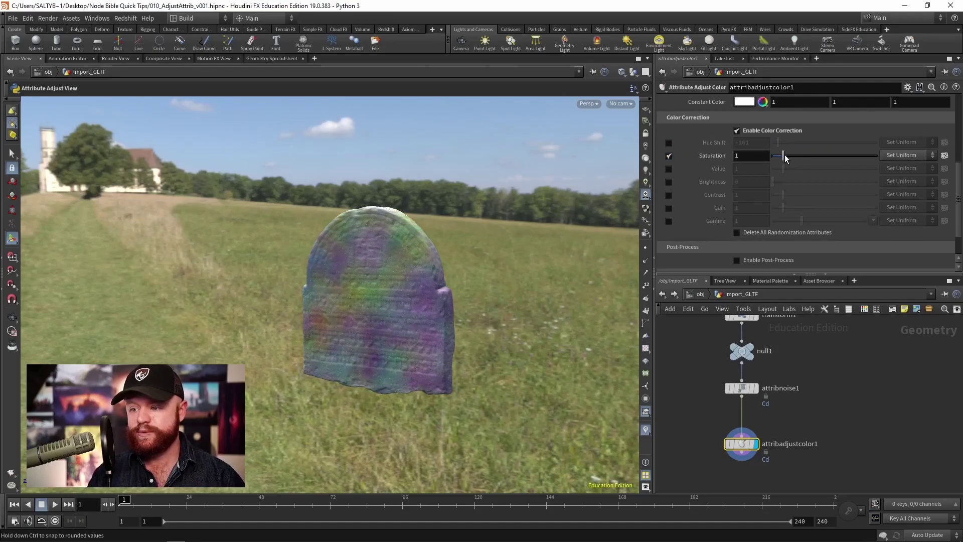
drag(784, 157, 791, 223)
click(668, 155)
click(669, 168)
click(669, 169)
click(669, 182)
click(669, 181)
click(669, 194)
click(669, 195)
click(669, 207)
click(669, 208)
click(668, 220)
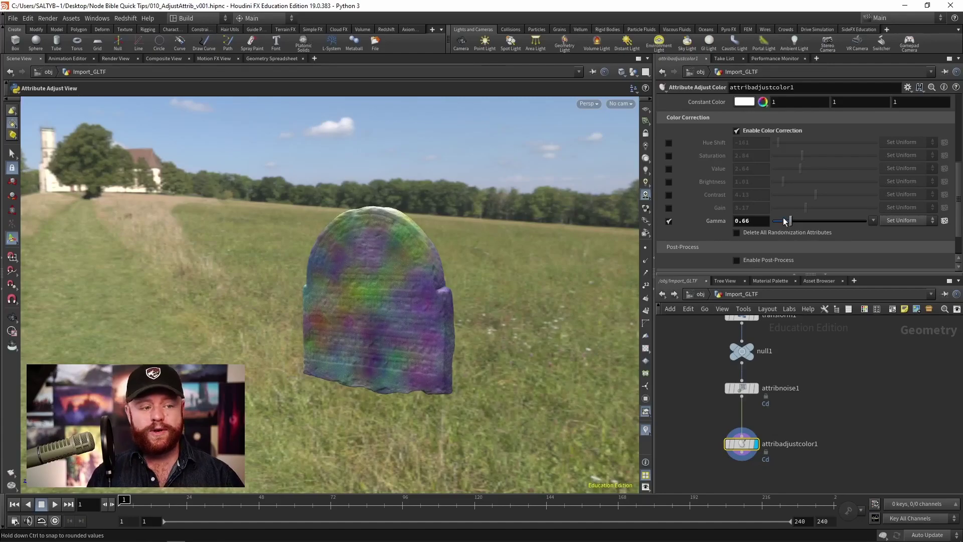
click(669, 221)
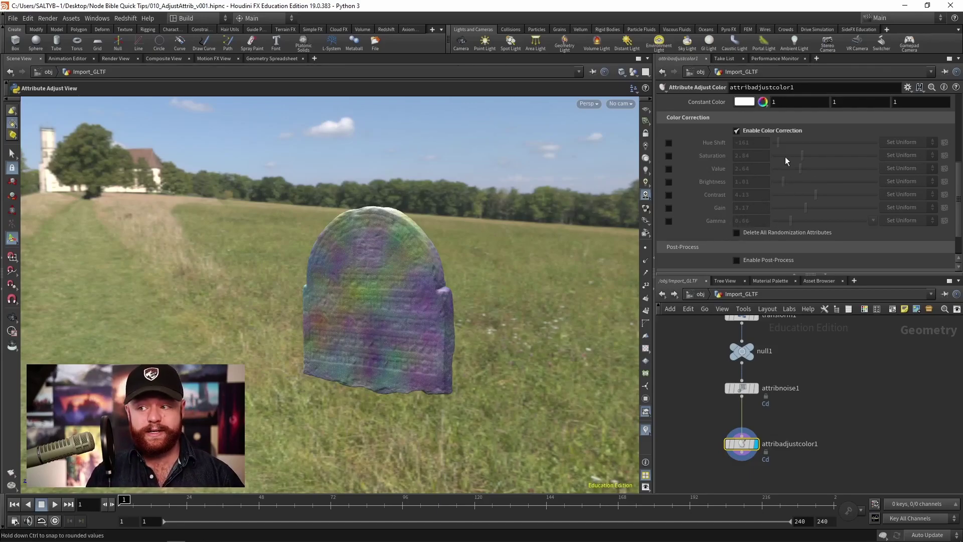
click(775, 131)
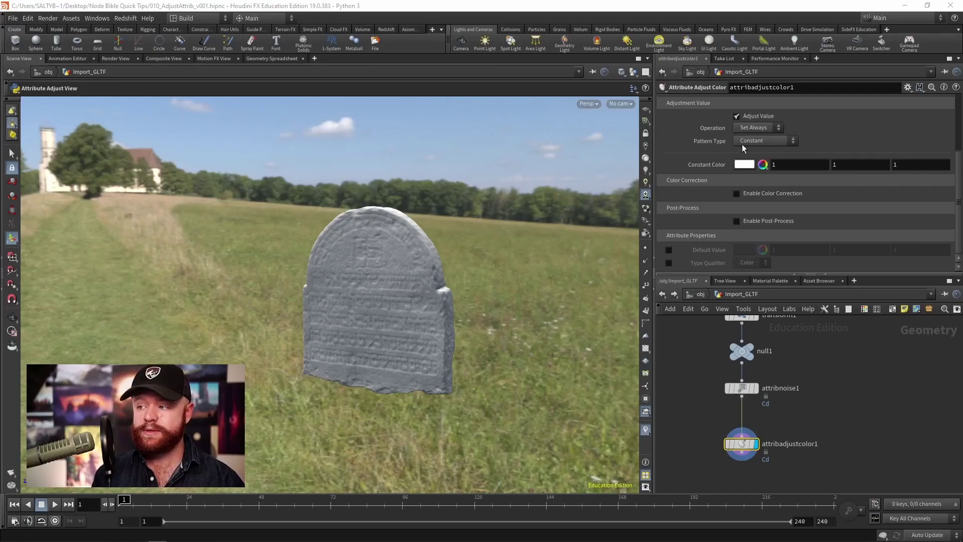
Set the node's Constant Color to pure green, leaving the operation unchanged
click(750, 127)
key(Escape)
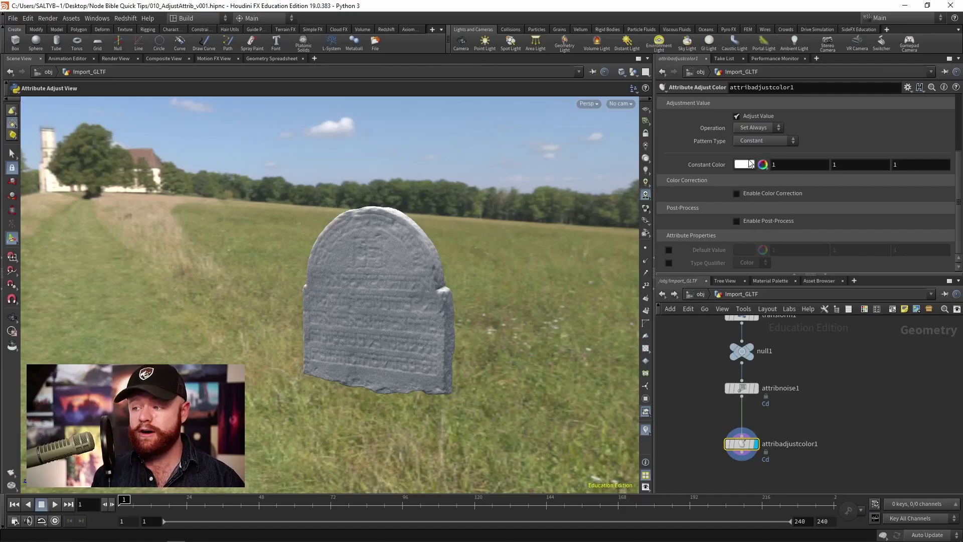
click(750, 164)
click(777, 98)
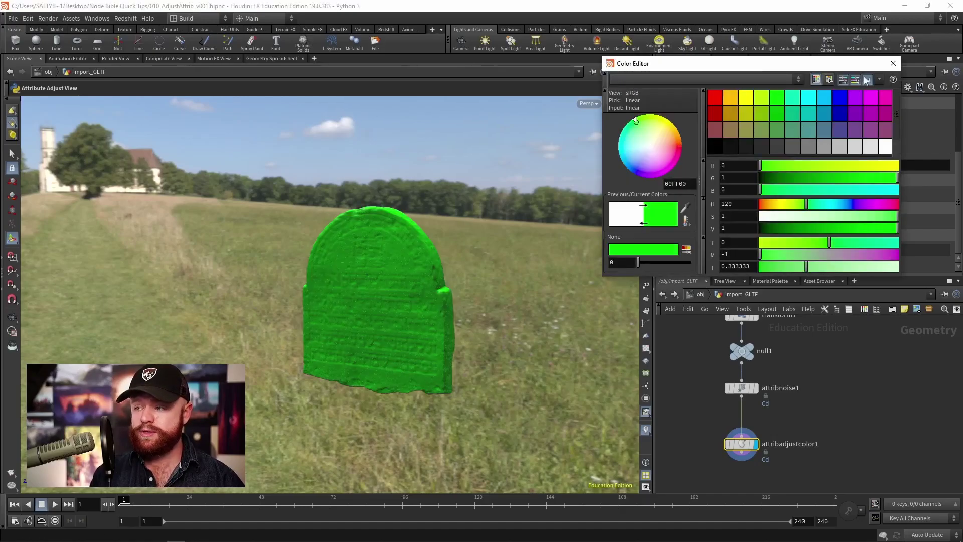
click(893, 63)
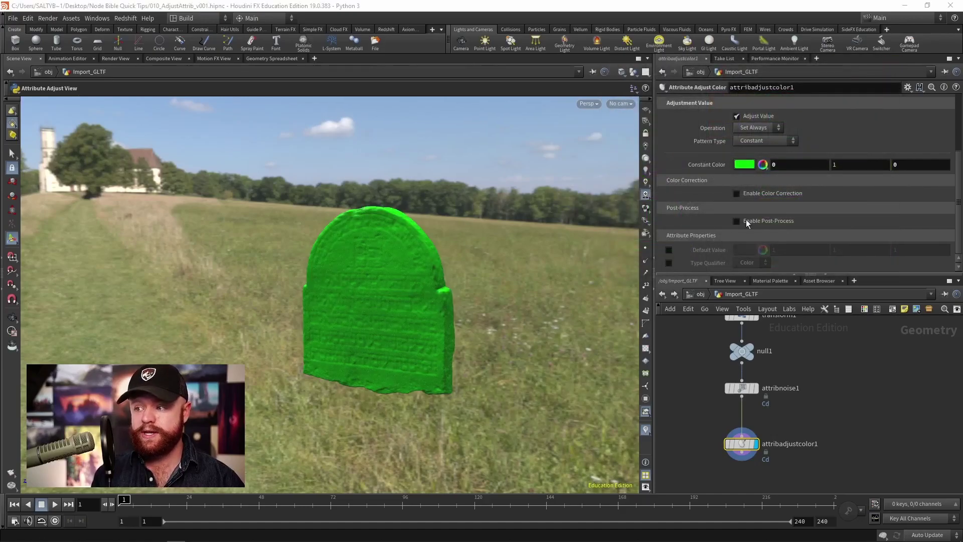
Switch Pattern Type to Line and draw the gradient line across the tombstone
click(760, 141)
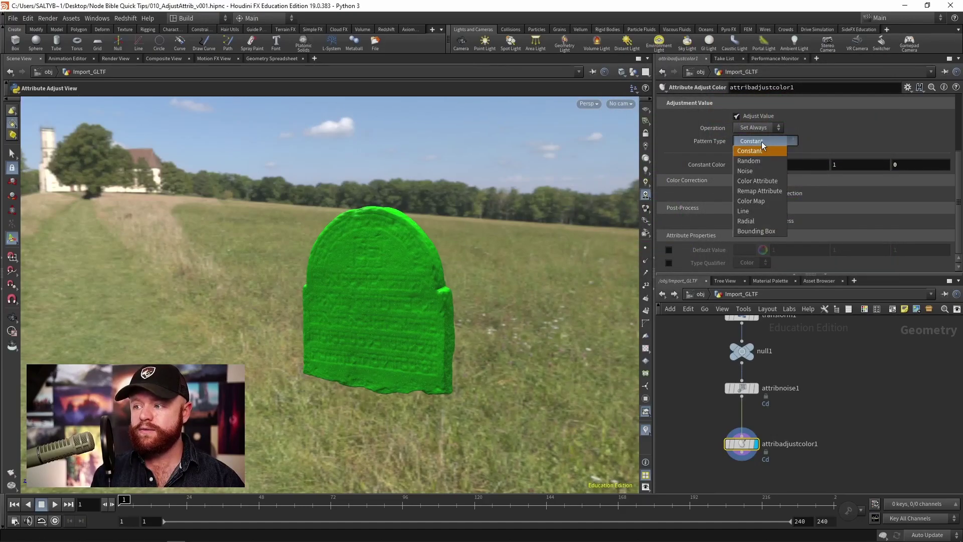
click(764, 211)
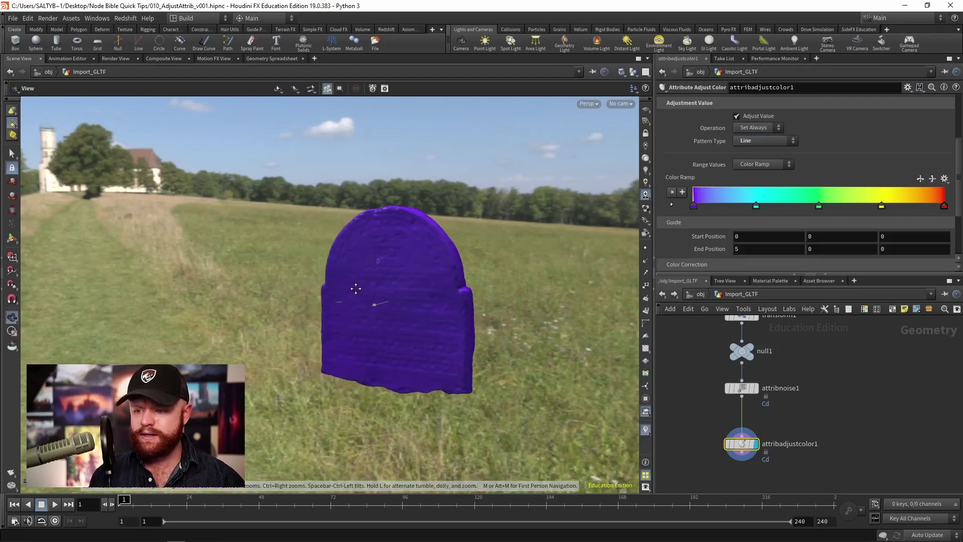
right_drag(354, 290, 191, 307)
drag(371, 307, 301, 311)
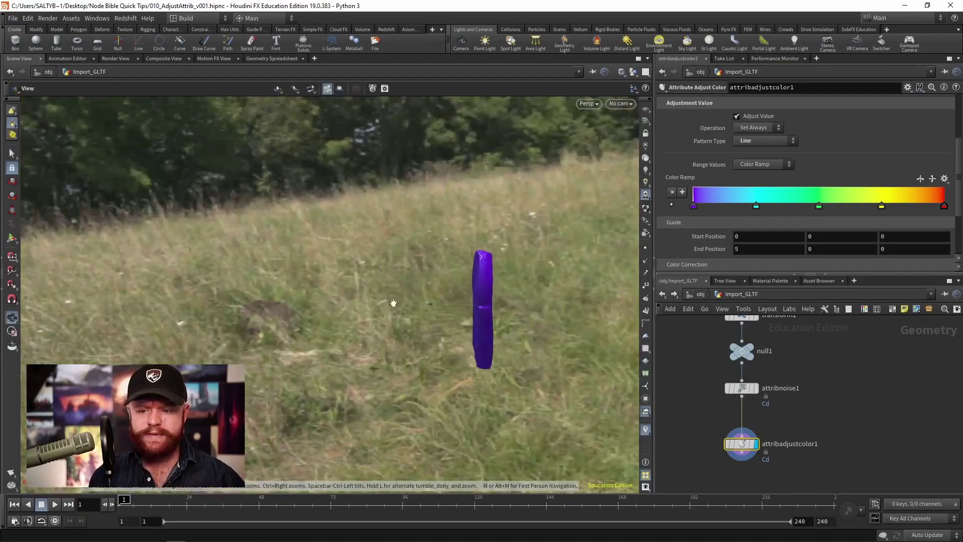
right_drag(301, 310, 225, 309)
drag(226, 308, 169, 294)
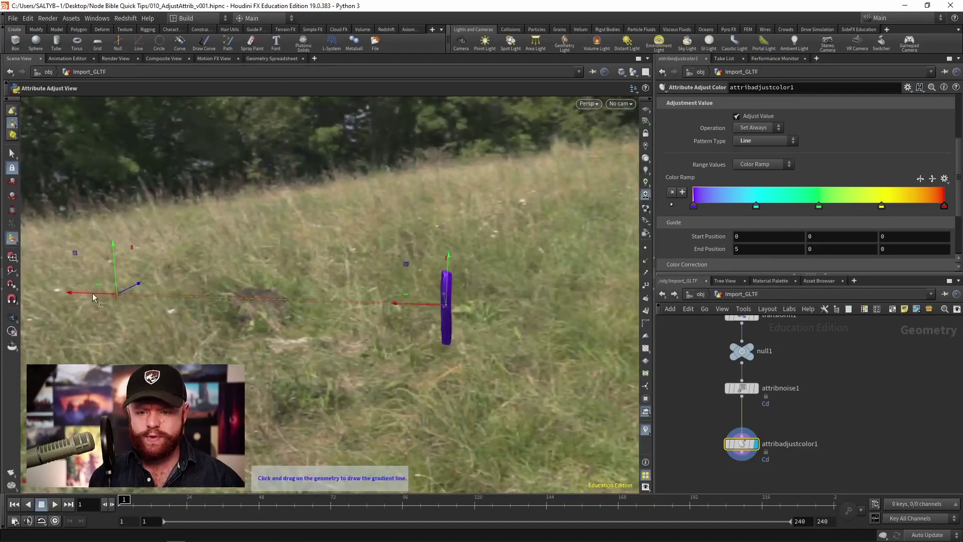
drag(93, 297, 449, 264)
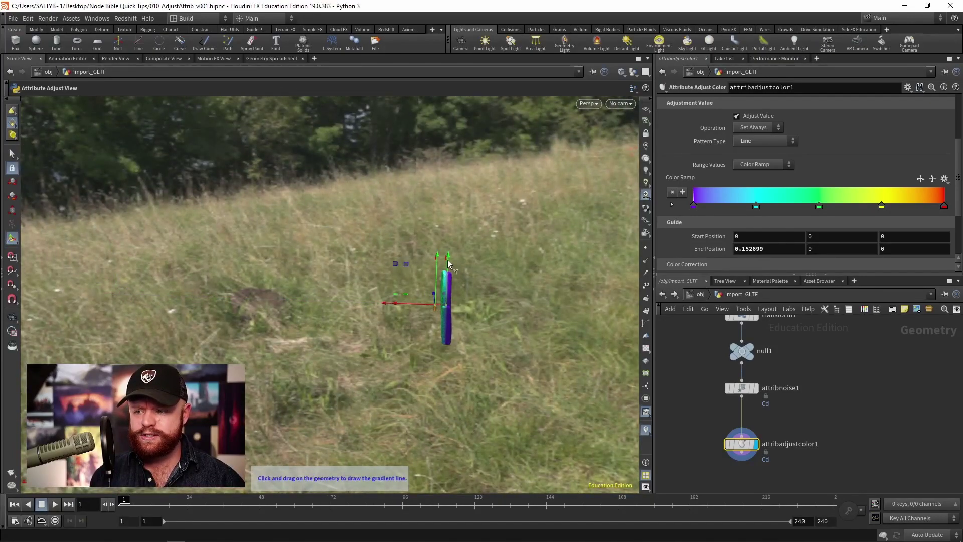
mouse_move(407, 301)
mouse_down()
mouse_move(446, 326)
mouse_move(445, 150)
mouse_move(499, 267)
mouse_move(514, 245)
mouse_move(407, 135)
mouse_move(410, 247)
mouse_up()
key(Escape)
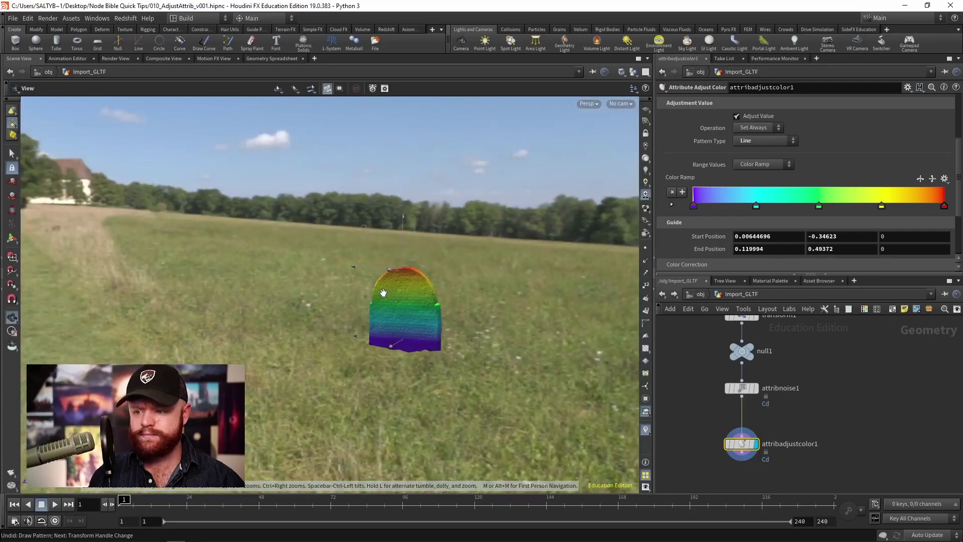
scroll(383, 292, up, 3)
key(Return)
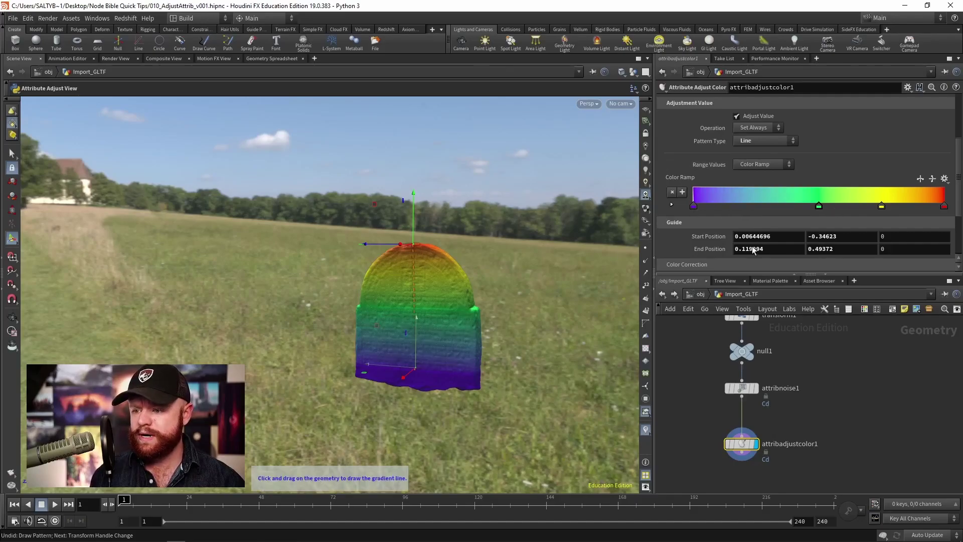
Delete the green and yellow ramp keys and move the gradient start lower on the stone
drag(819, 206, 818, 245)
drag(881, 206, 865, 247)
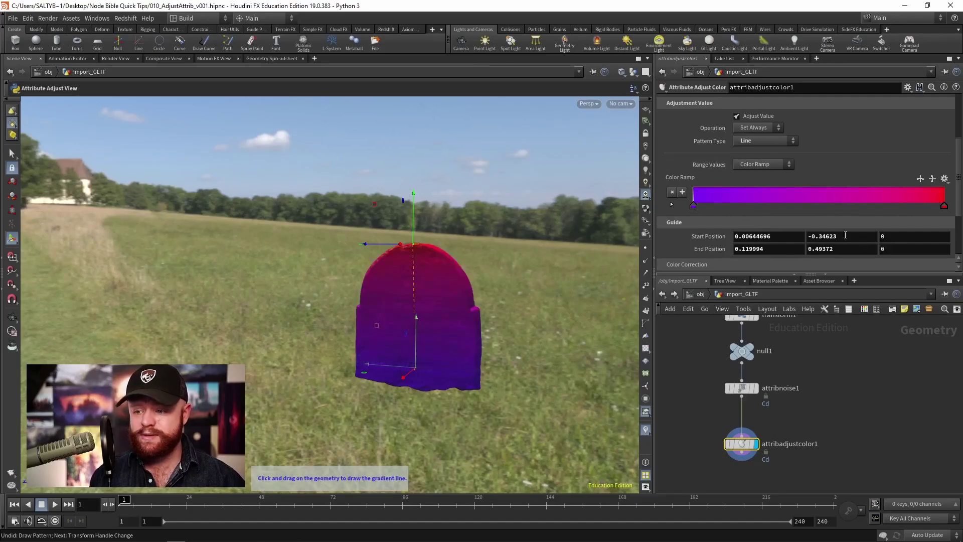
scroll(406, 279, up, 2)
alt+drag(421, 286, 391, 295)
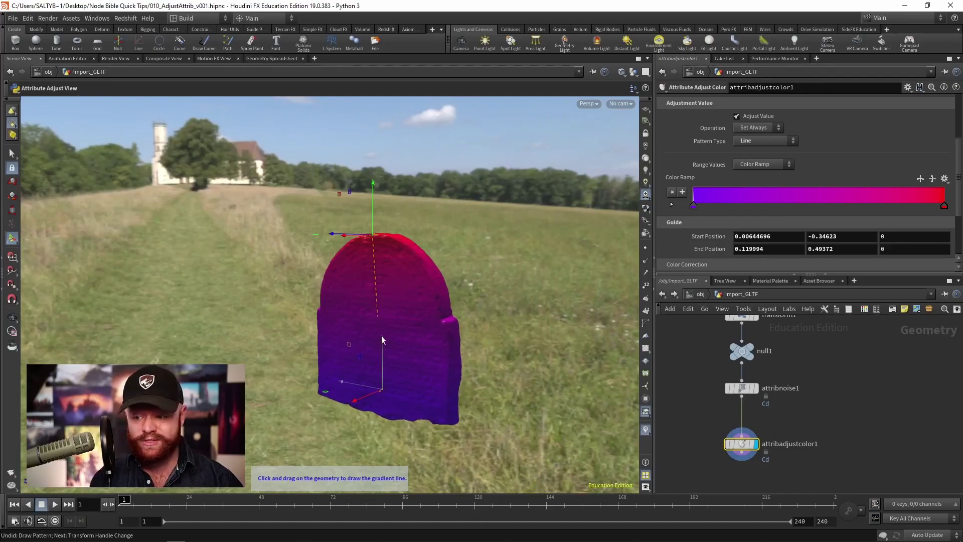
drag(382, 344, 335, 356)
key(Escape)
key(Return)
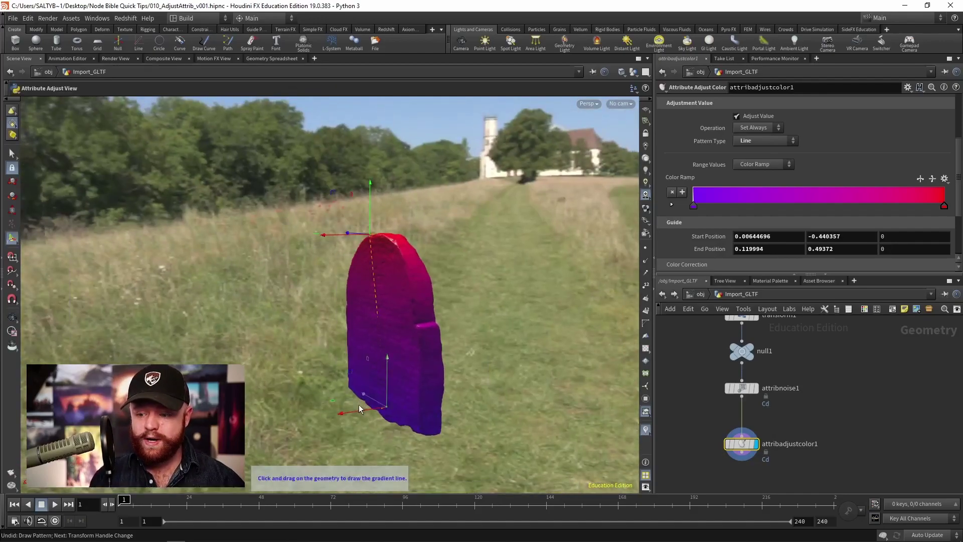
drag(359, 404, 338, 409)
click(776, 142)
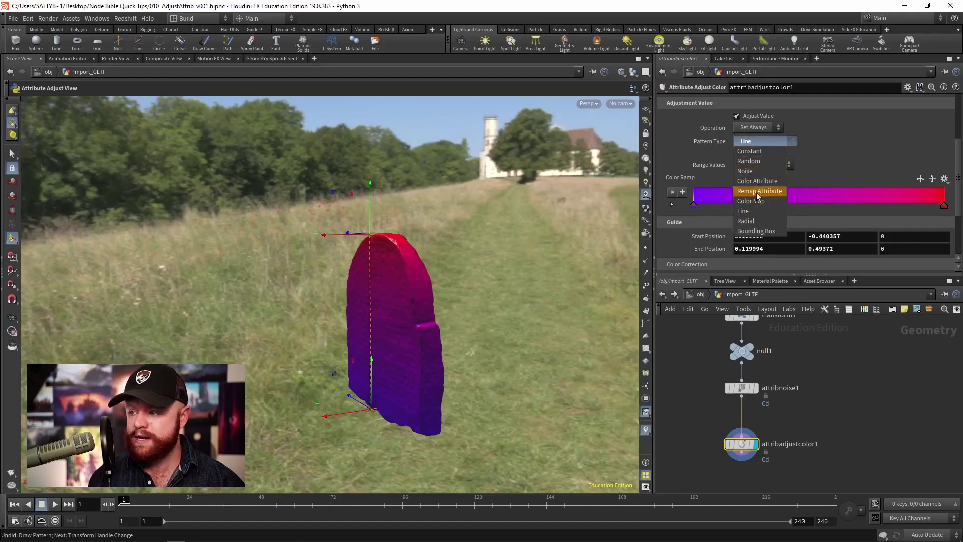
Change the pattern to Radial and move its centre up the tombstone
click(757, 221)
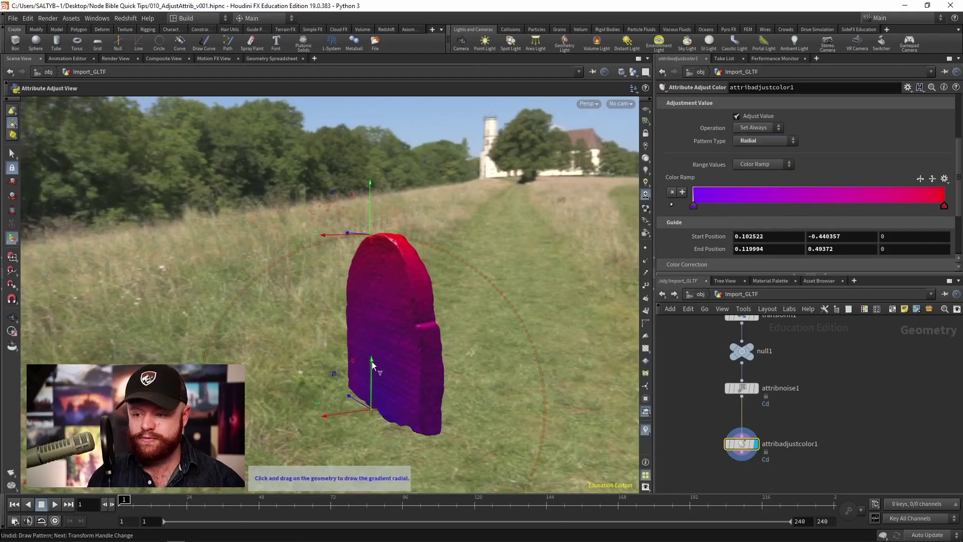
drag(372, 361, 369, 219)
key(Escape)
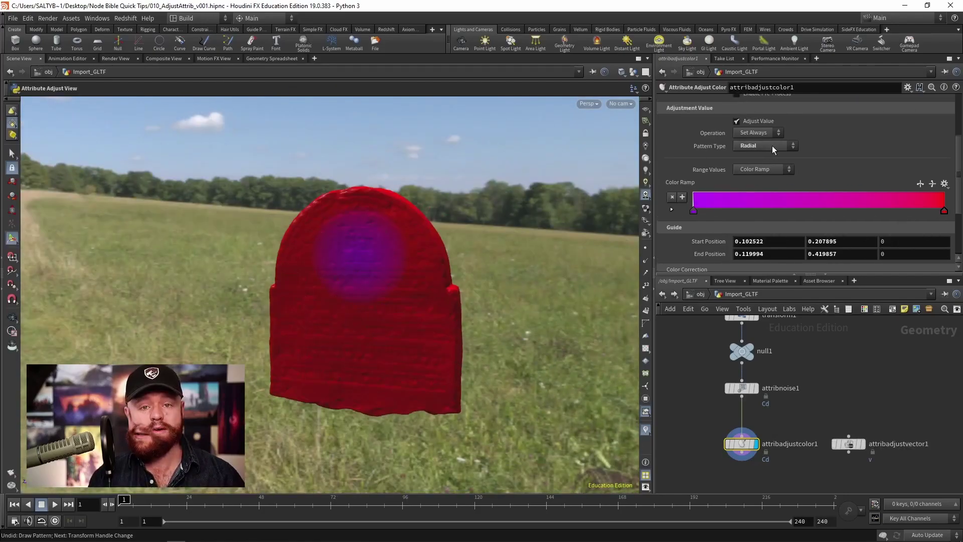
Switch to a Bounding Box pattern and compute its range from the geometry
click(769, 146)
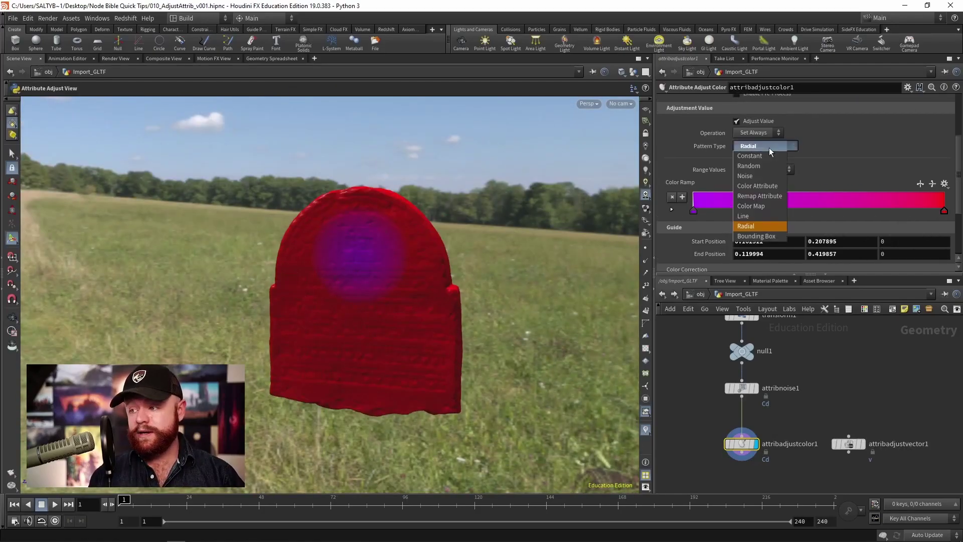
click(756, 236)
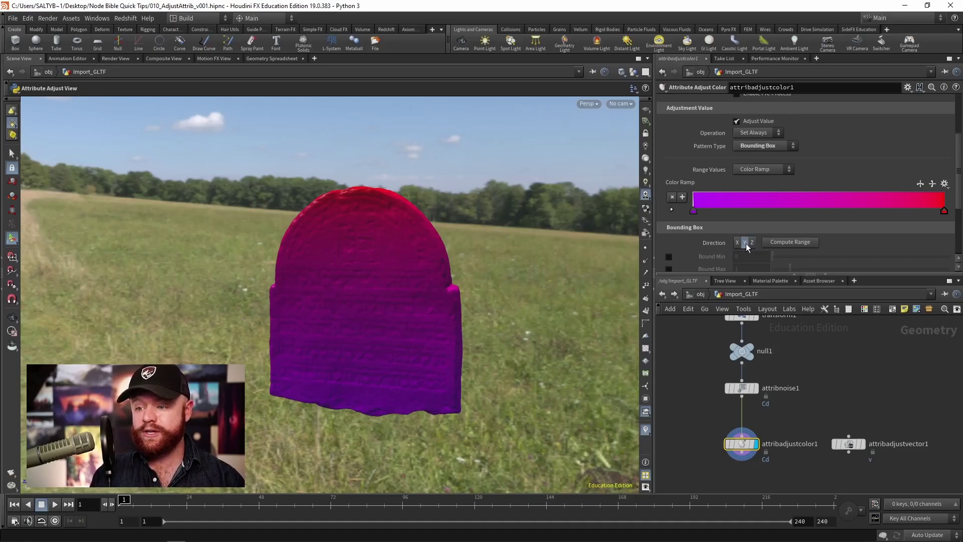
click(790, 242)
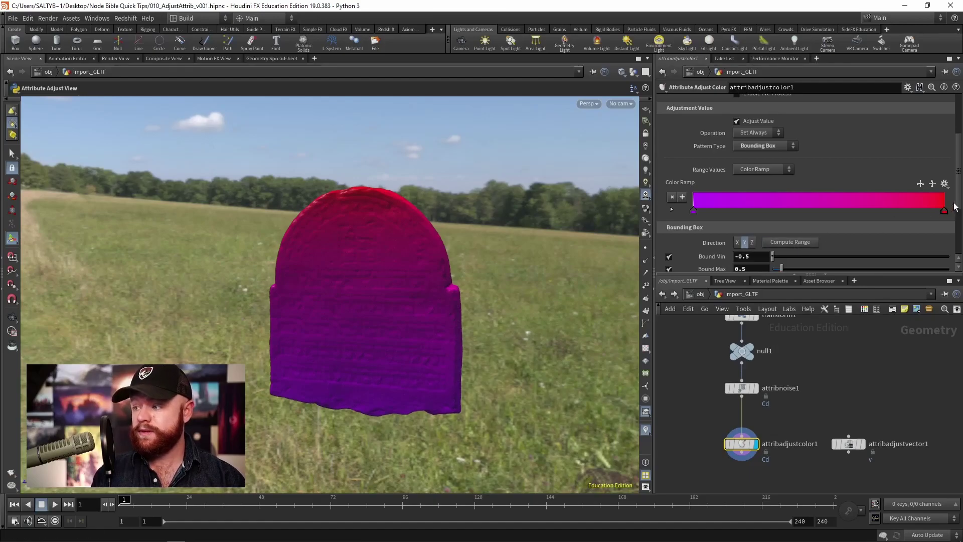
scroll(853, 220, down, 1)
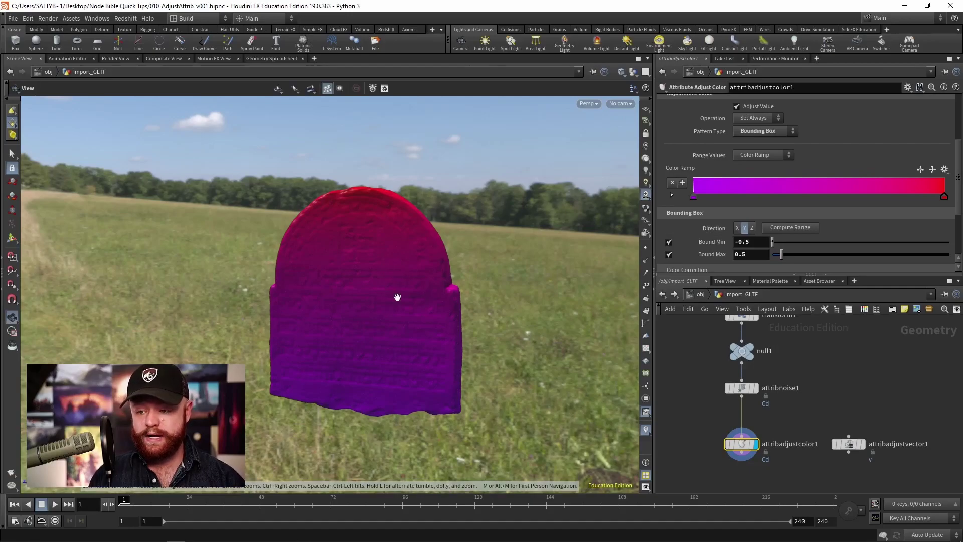
drag(395, 295, 588, 239)
Set the bounding box direction to X, then Z, recomputing the range each time
click(737, 228)
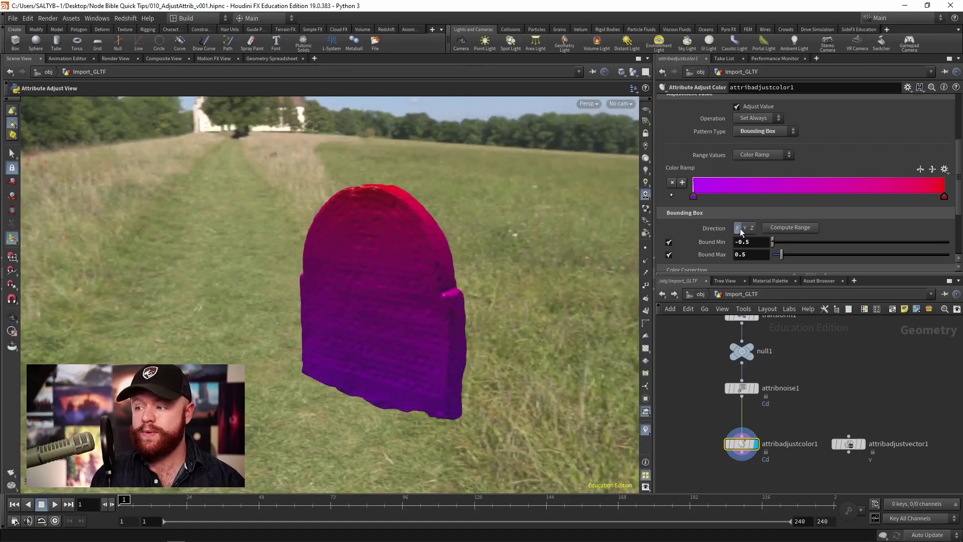
click(791, 227)
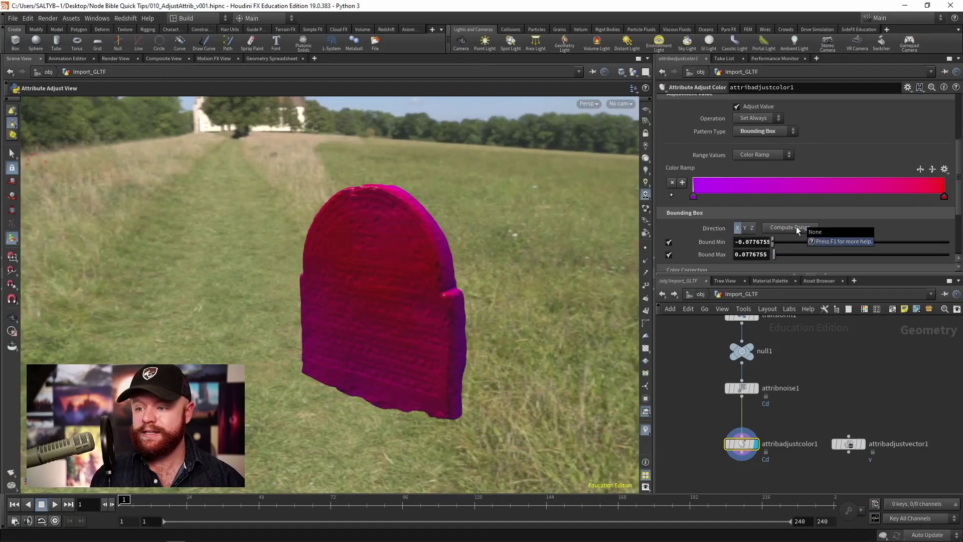
drag(436, 273, 532, 270)
click(738, 228)
click(752, 228)
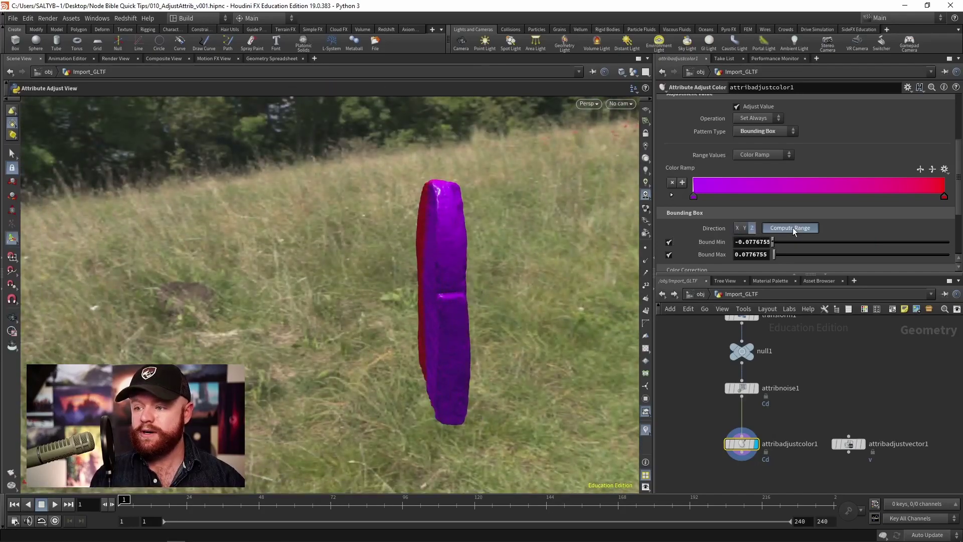
click(791, 227)
drag(617, 248, 388, 278)
key(Return)
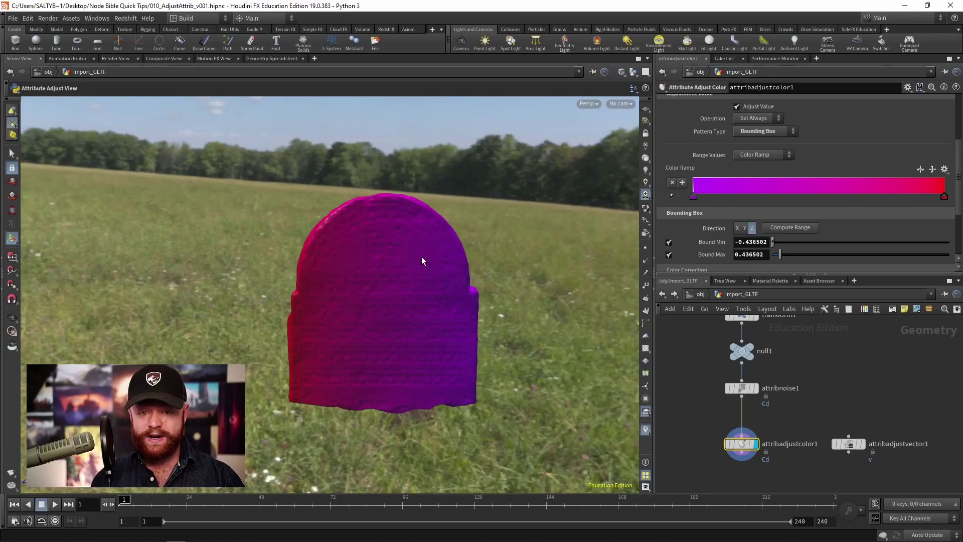
scroll(920, 130, up, 5)
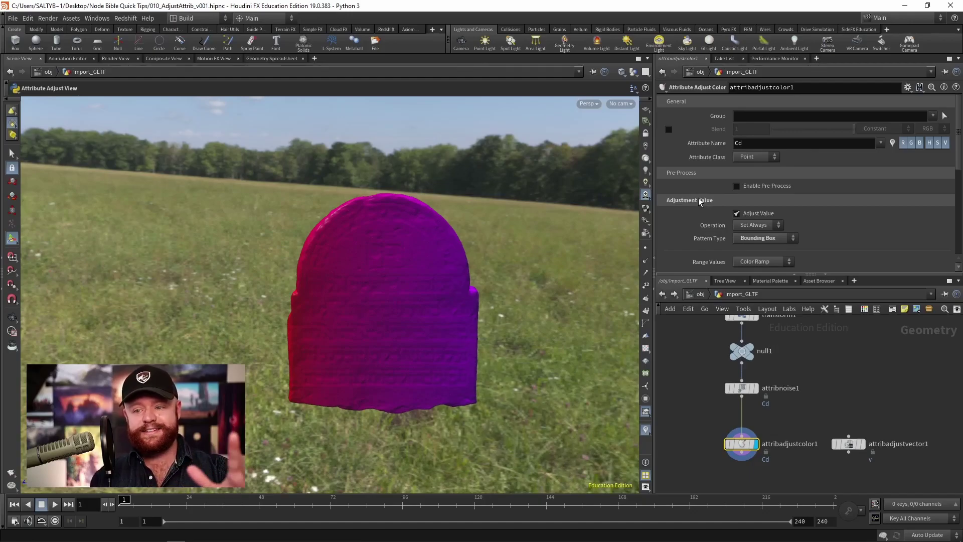
Set Operation to Add and Pattern Type to Color Attribute
click(757, 225)
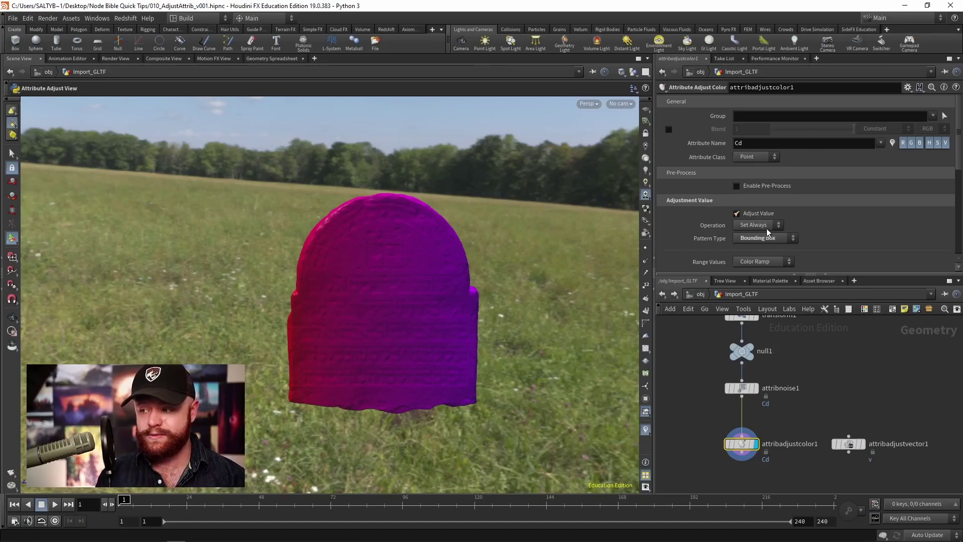
click(755, 235)
click(762, 238)
click(752, 326)
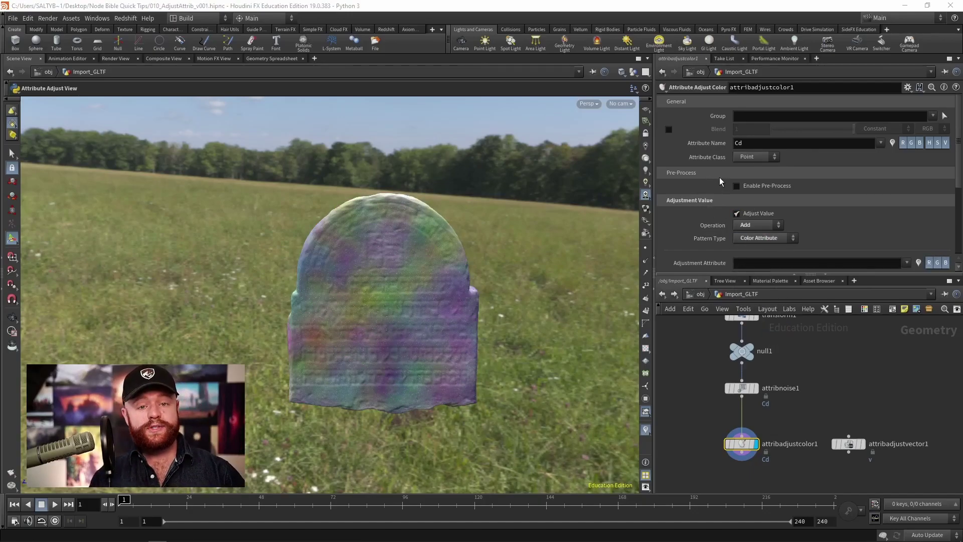
click(768, 186)
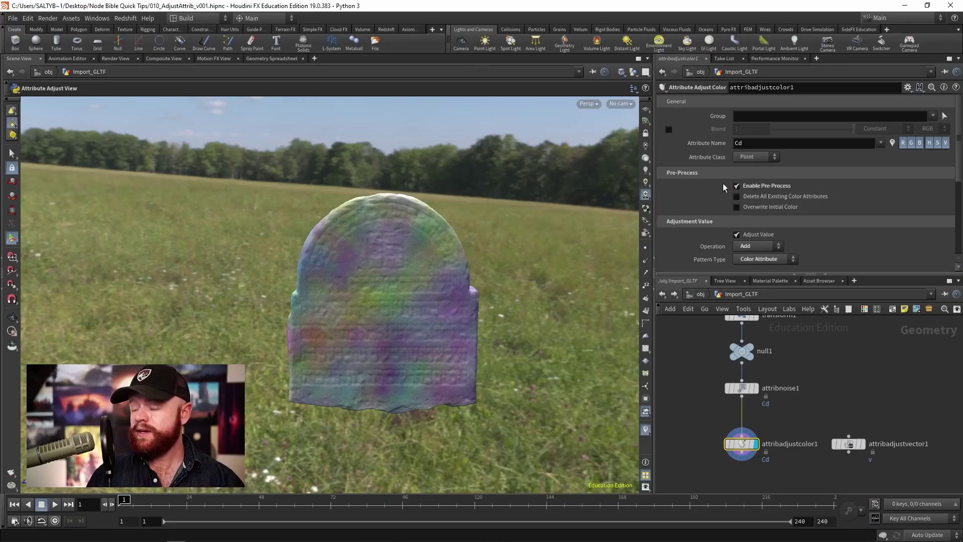
click(763, 196)
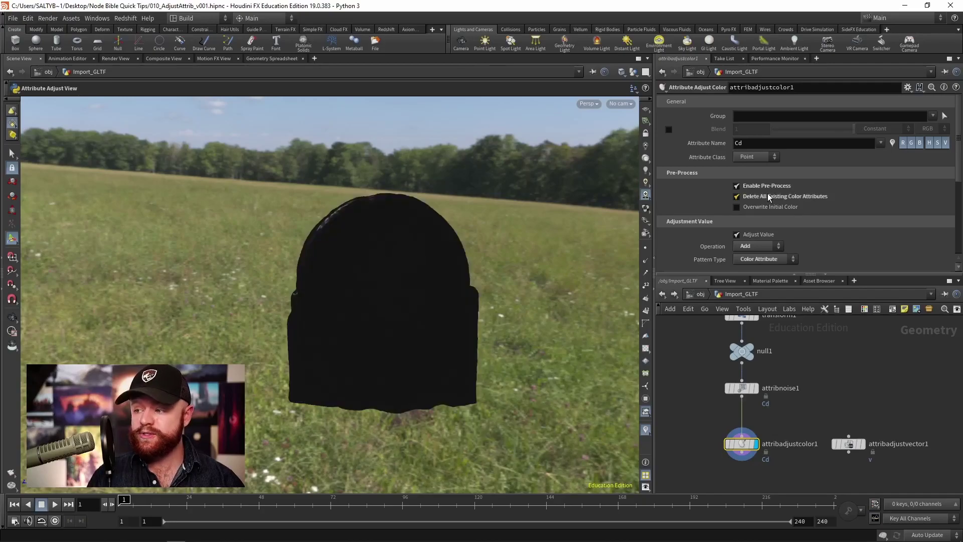
click(752, 207)
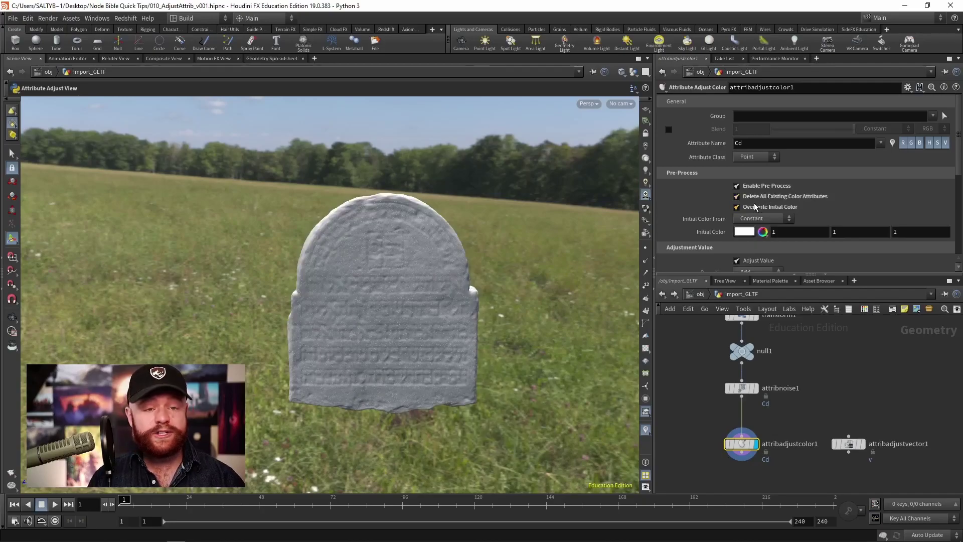
click(775, 218)
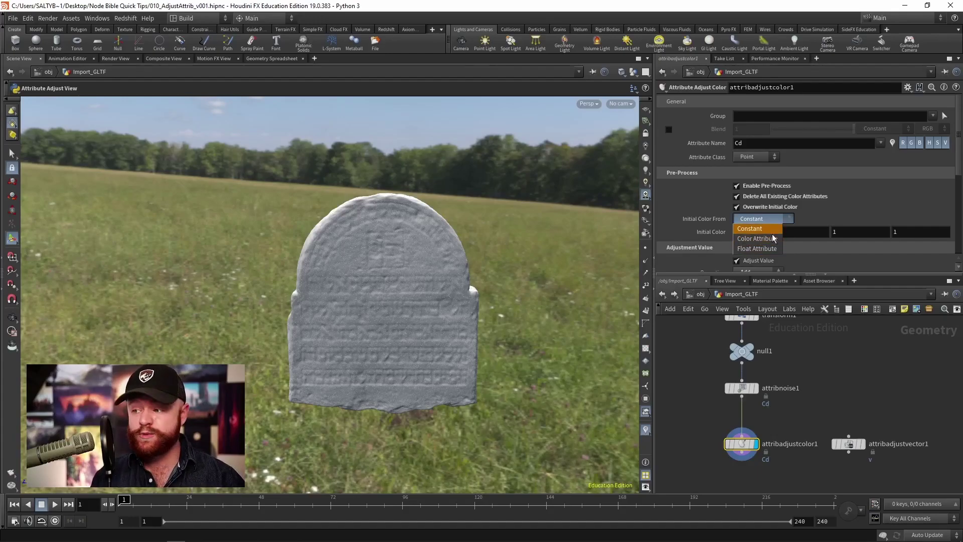
click(767, 248)
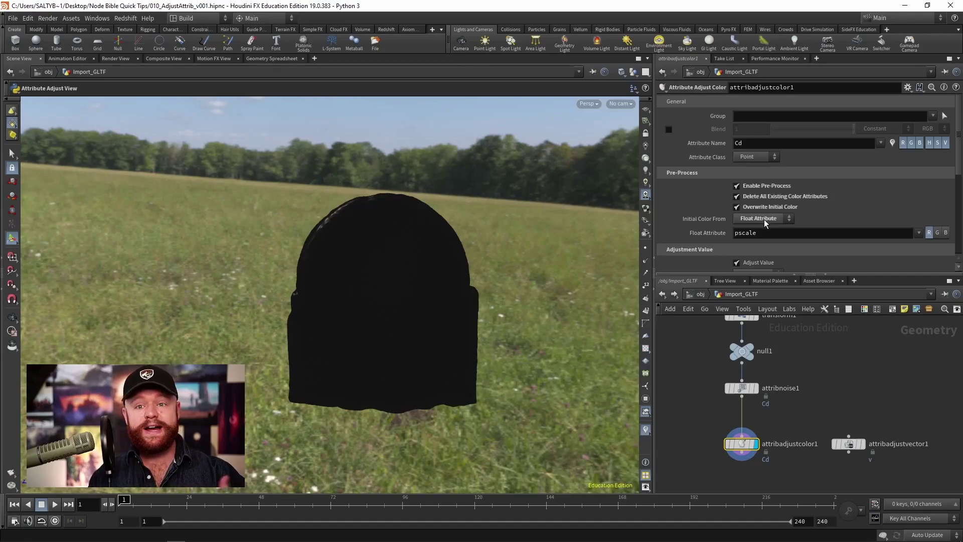
click(765, 219)
click(762, 240)
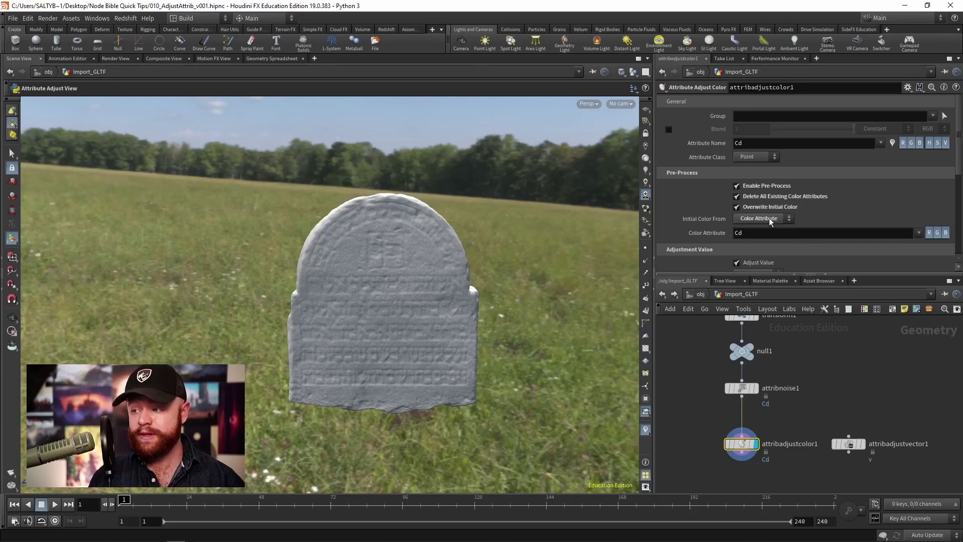
scroll(768, 219, up, 1)
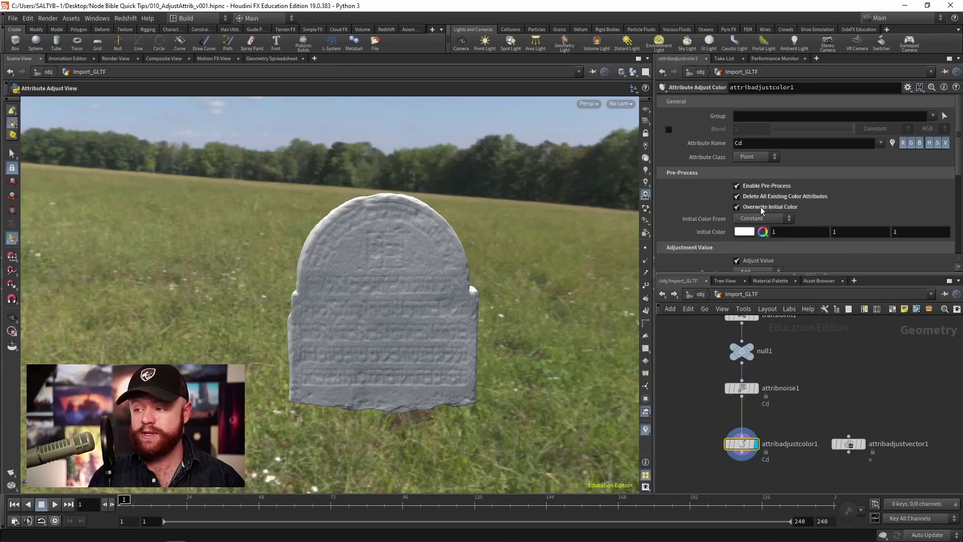
click(761, 206)
scroll(775, 210, down, 4)
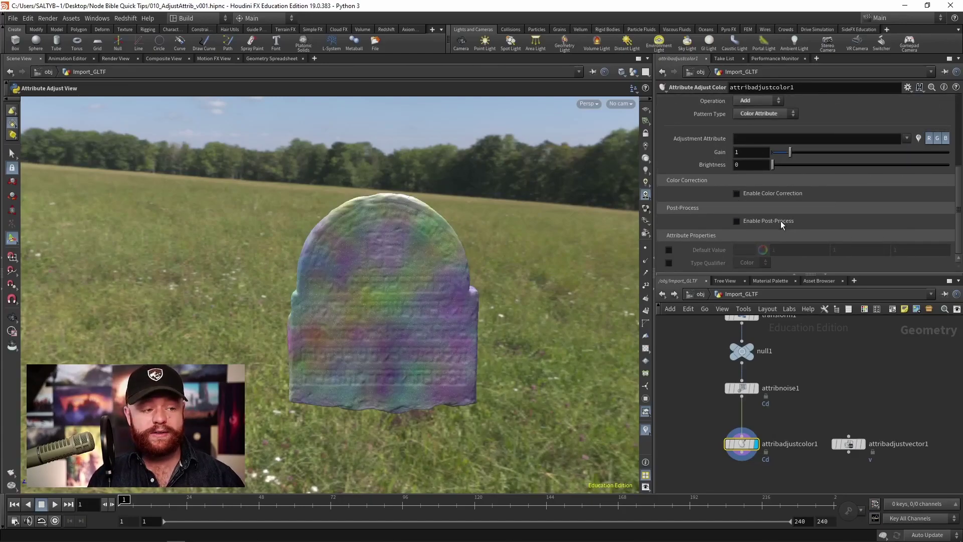
Enable Post-Process on attribadjustcolor1 with Complement Color left off
click(784, 220)
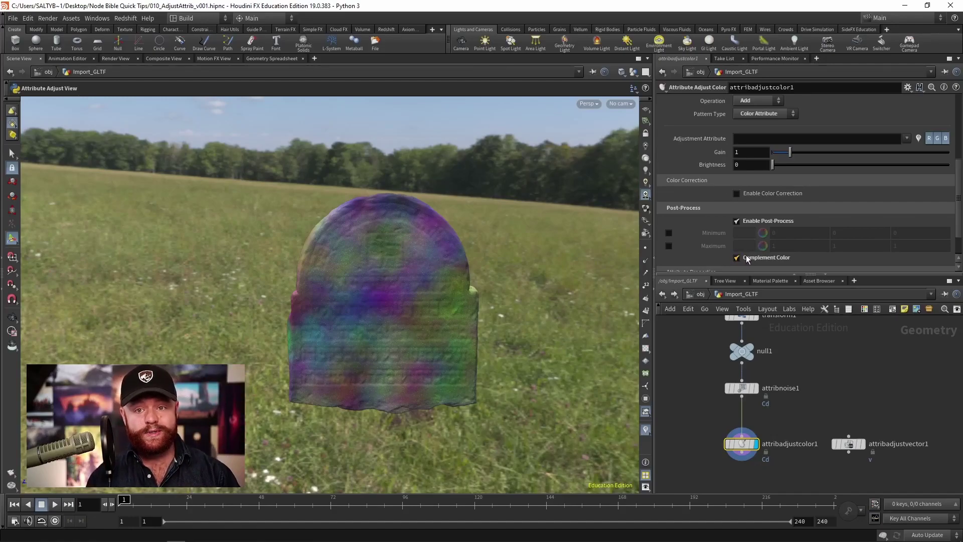
click(782, 256)
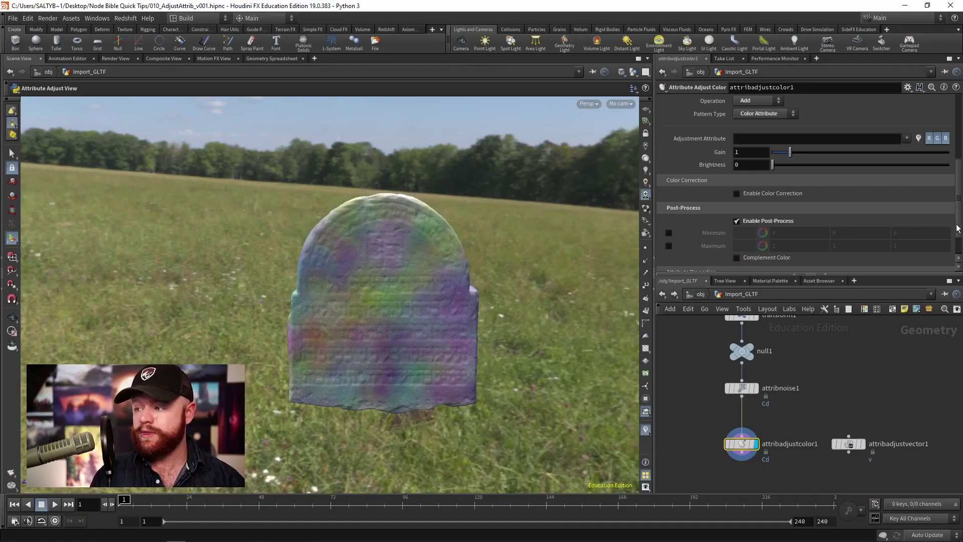
scroll(958, 228, down, 3)
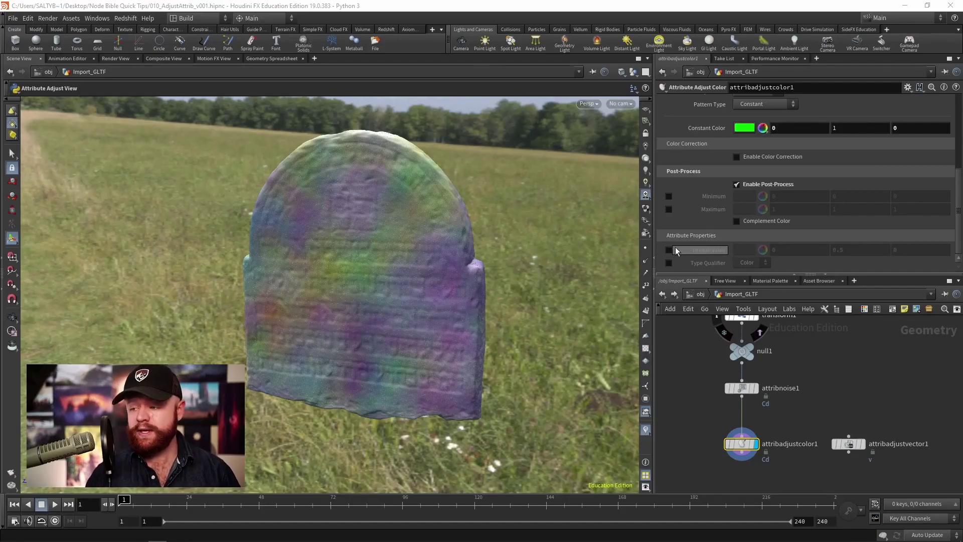
Try the Default Value and Color Type Qualifier overrides, then uncheck both
drag(670, 248, 760, 246)
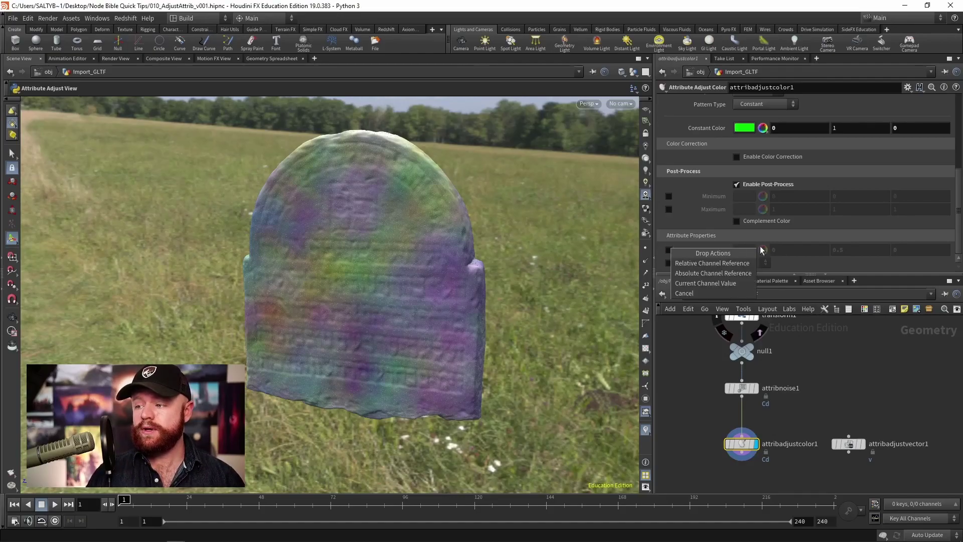
click(669, 250)
click(669, 249)
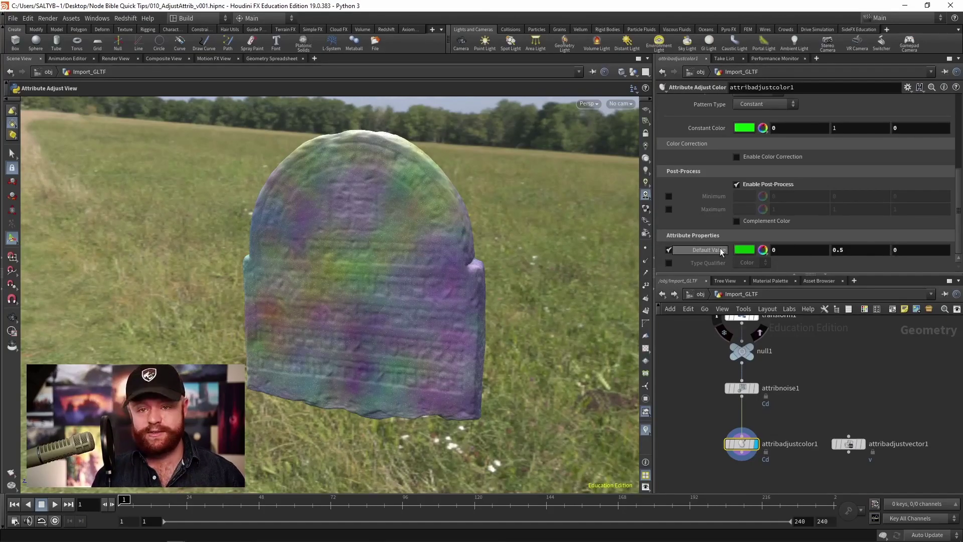
click(668, 263)
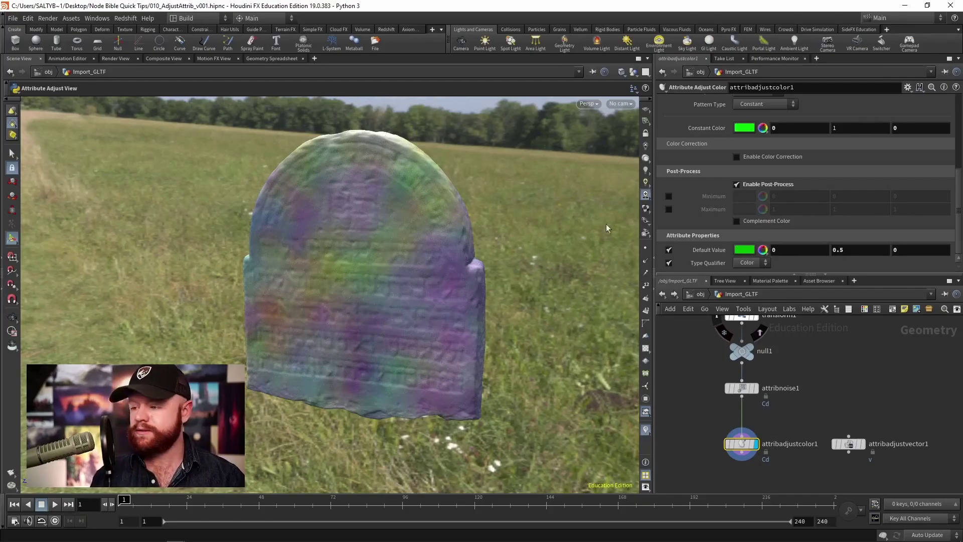
click(746, 263)
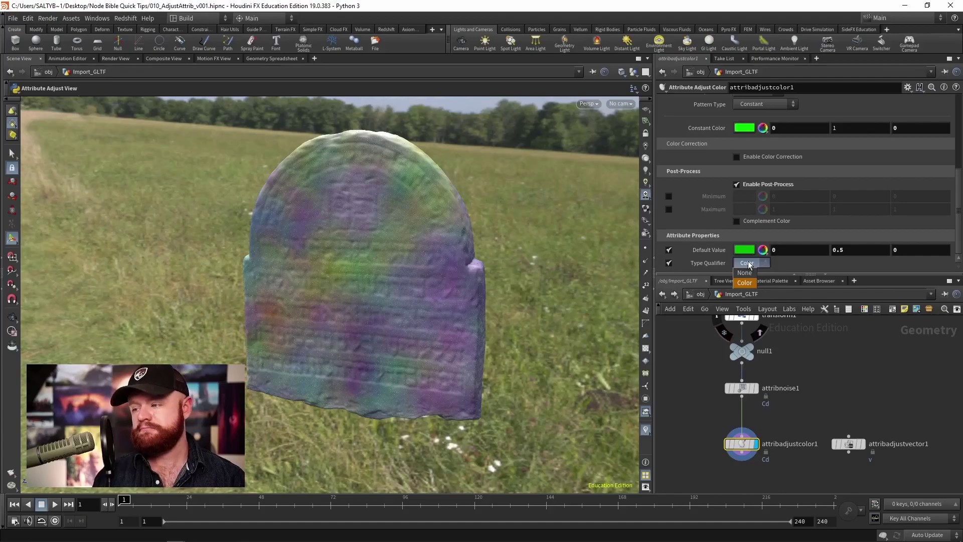
click(667, 267)
click(668, 264)
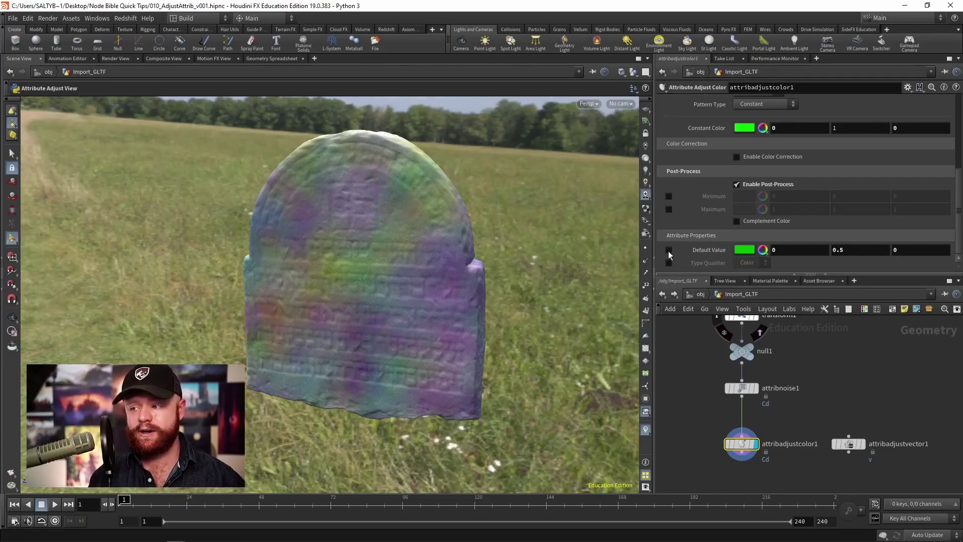
click(668, 250)
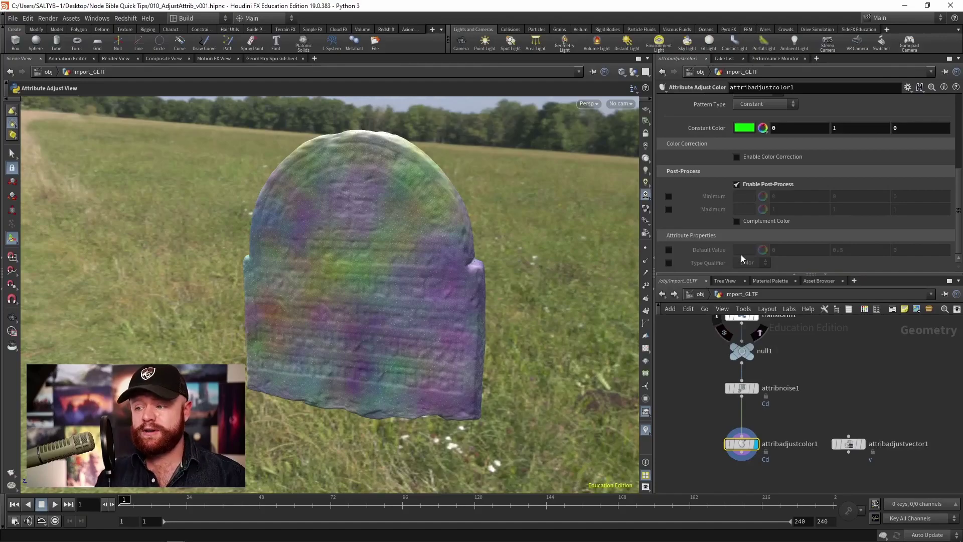
drag(958, 224, 957, 136)
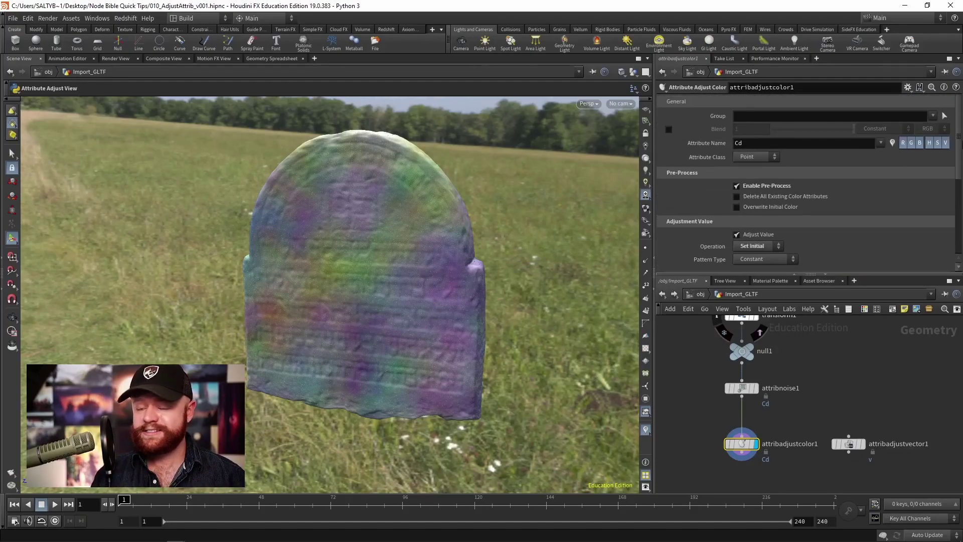
Set Pattern Type to Color Map using Mandril.pic with Set Always operation
scroll(803, 200, down, 3)
click(773, 212)
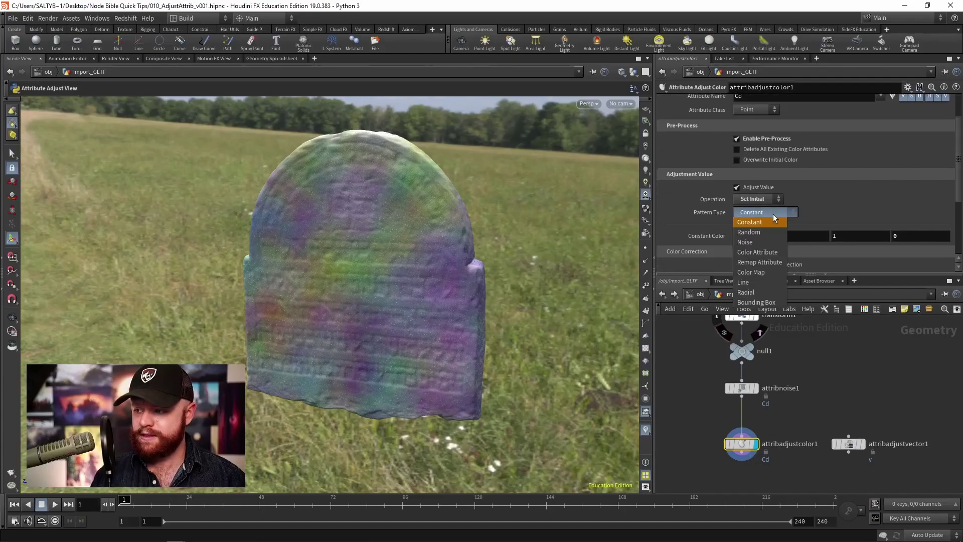
click(765, 273)
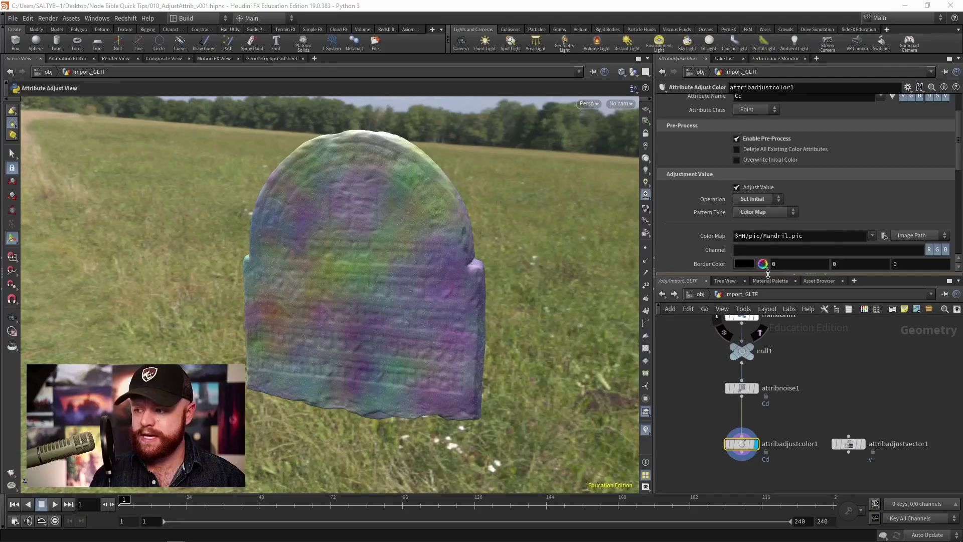
click(762, 200)
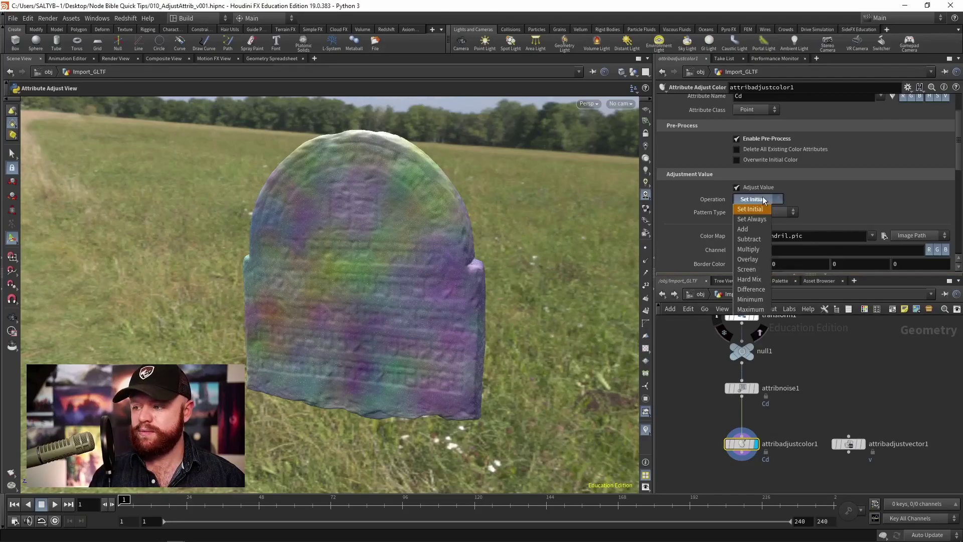
click(756, 218)
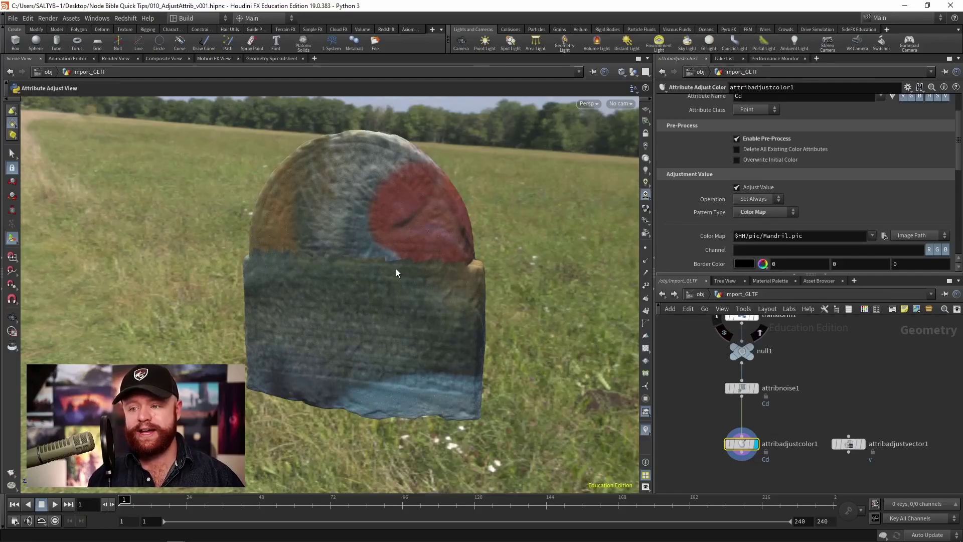
key(Escape)
drag(428, 274, 516, 236)
key(Return)
scroll(959, 168, down, 1)
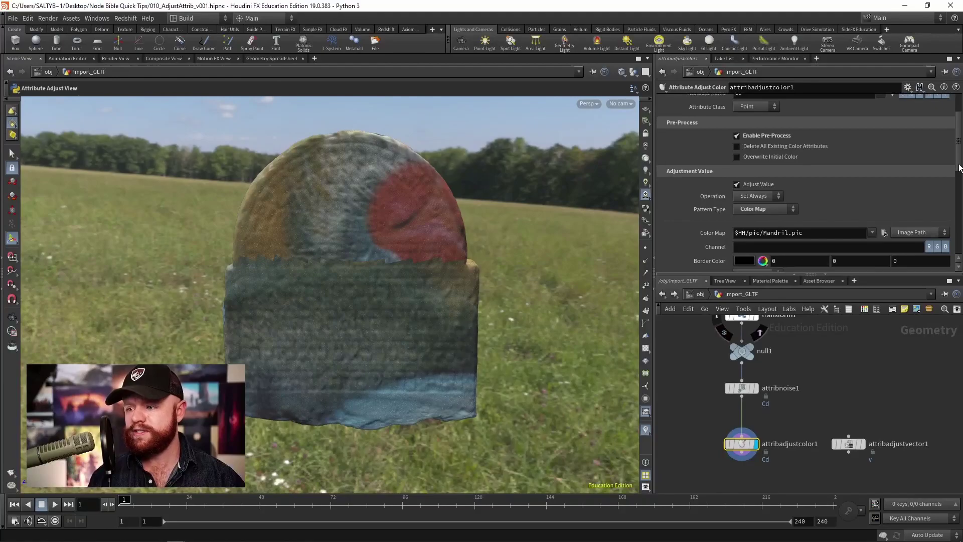
scroll(959, 168, down, 3)
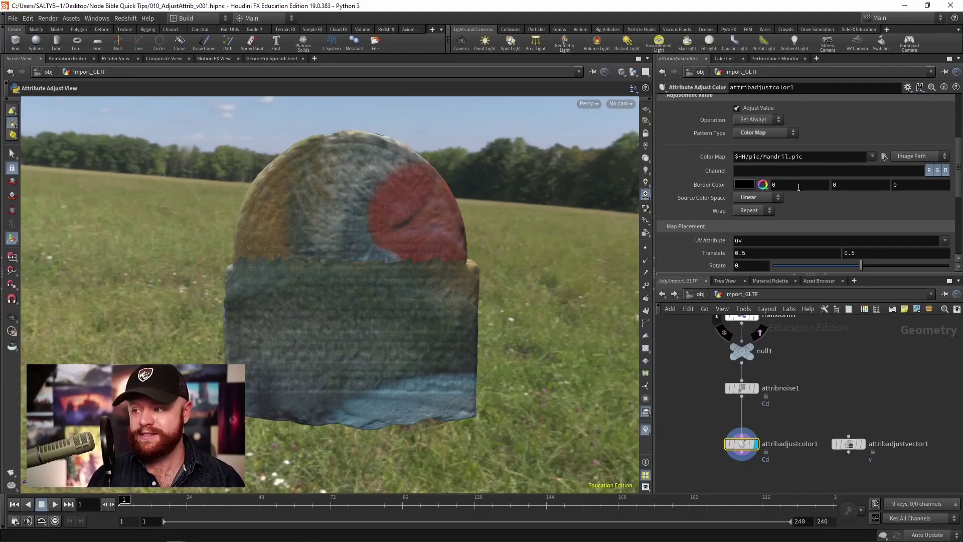
Cycle the color map Operation through Overlay, Add, Subtract, Screen, Hard Mix, ending on Minimum
click(776, 133)
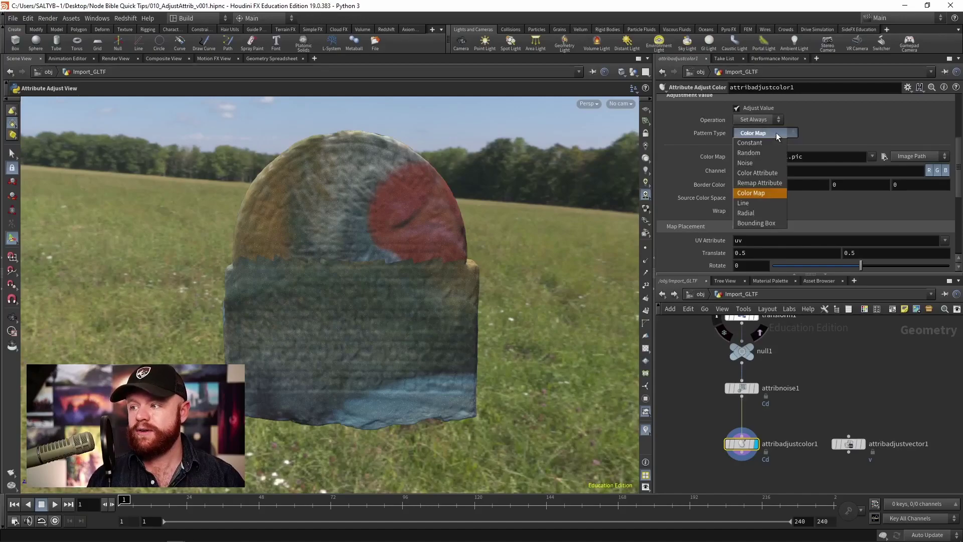
click(777, 132)
click(755, 120)
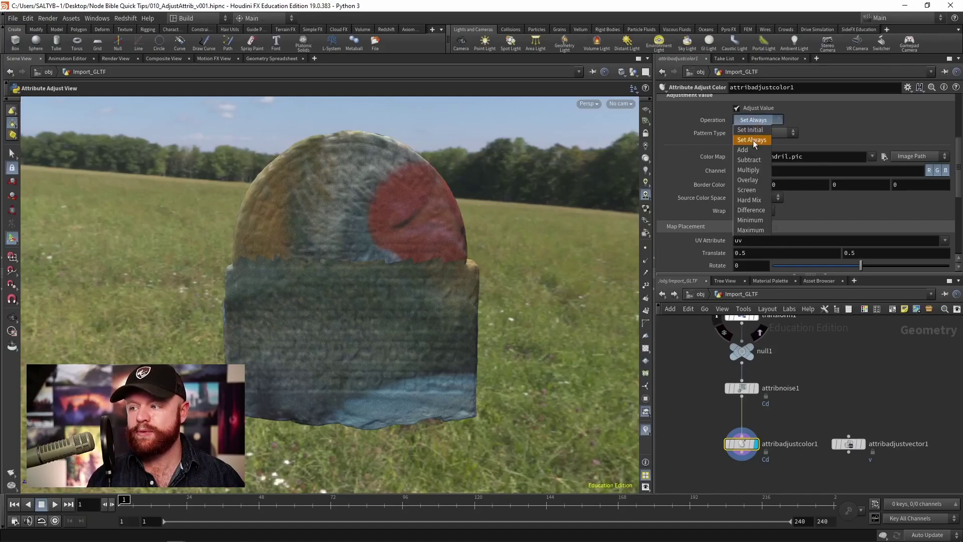
click(750, 183)
click(759, 122)
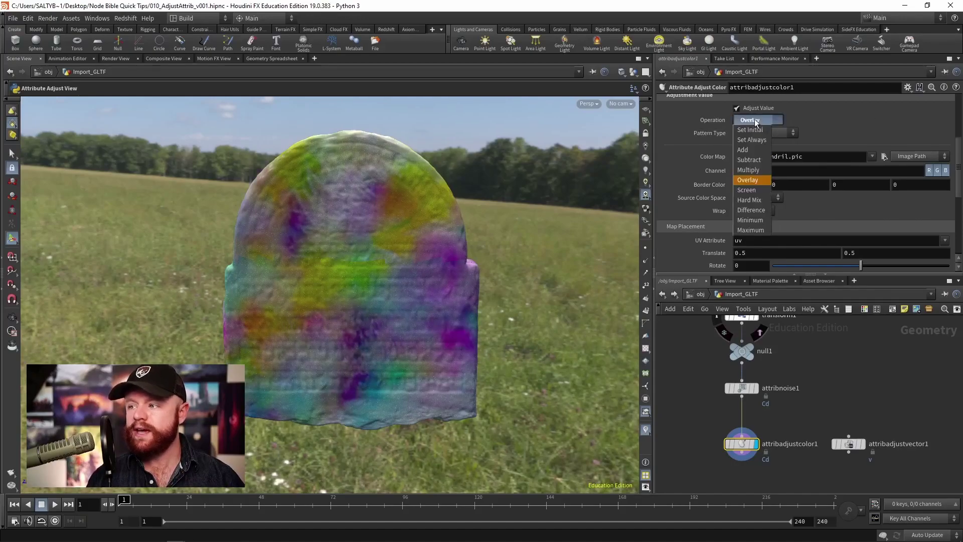
click(756, 150)
click(752, 124)
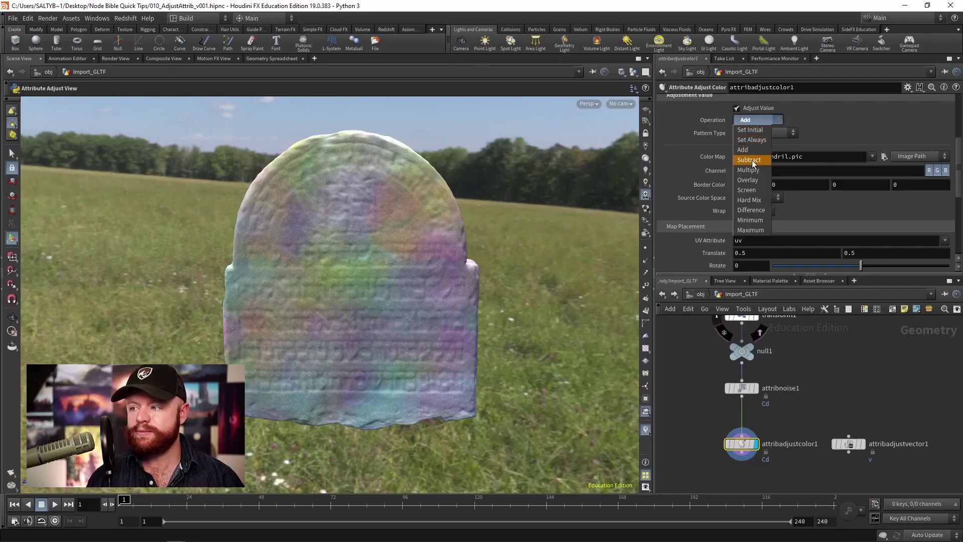
click(750, 160)
click(757, 119)
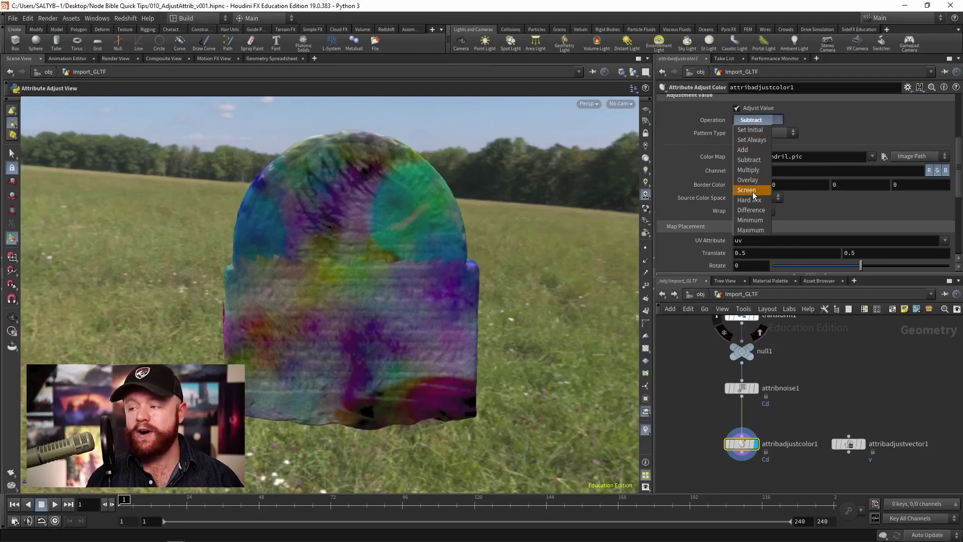
click(752, 190)
click(753, 119)
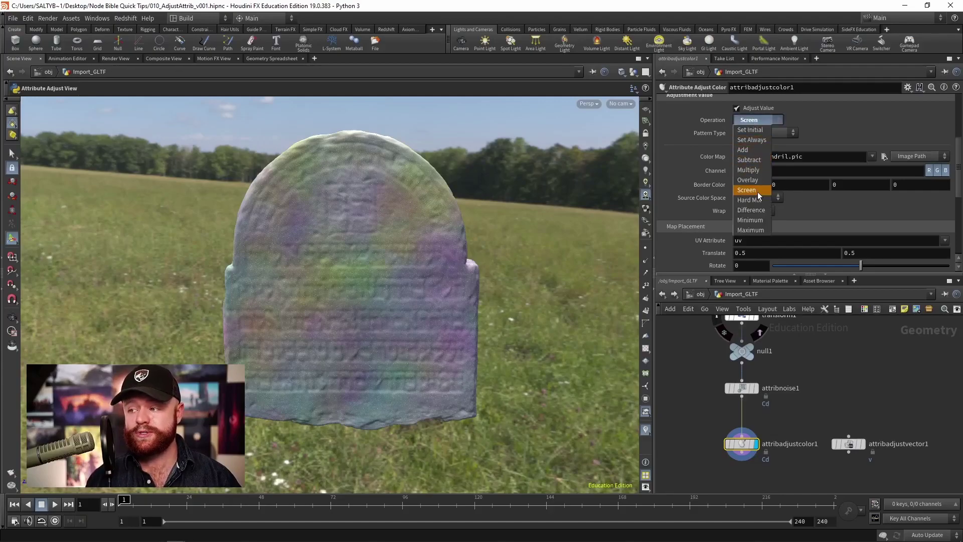
click(749, 197)
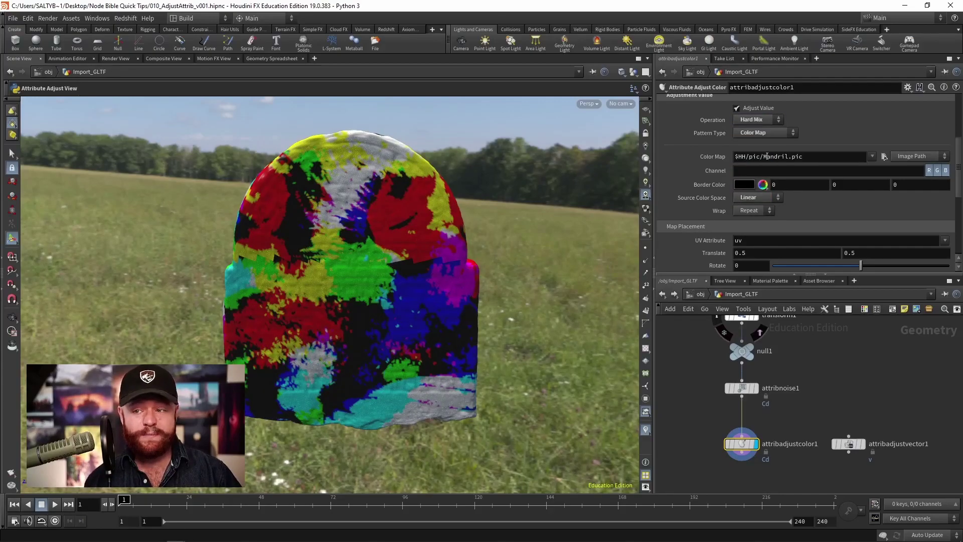
click(757, 119)
click(751, 214)
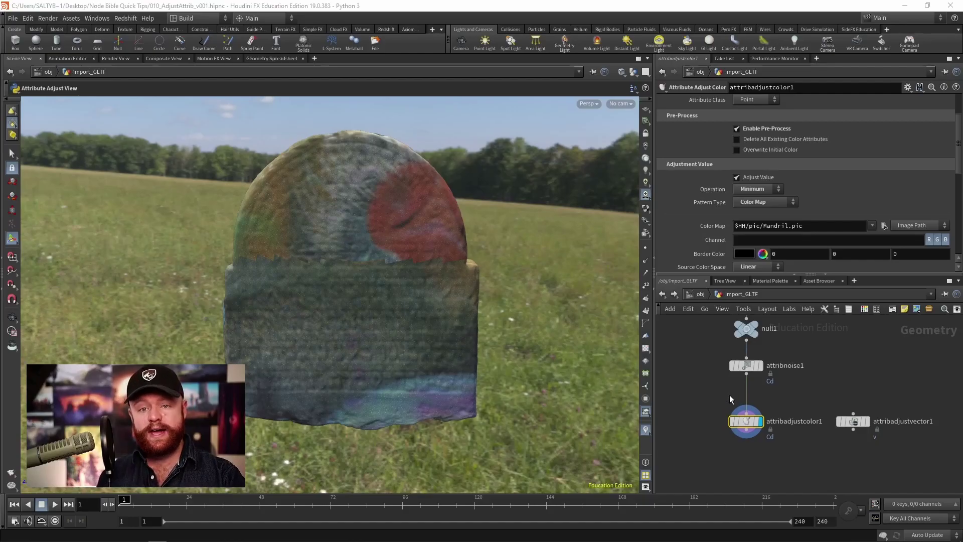
middle_drag(734, 396, 709, 407)
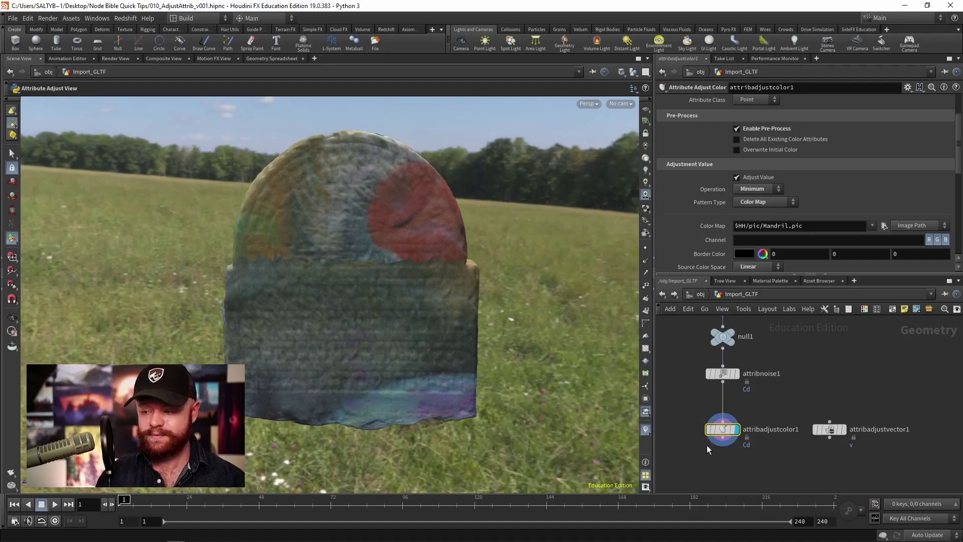
Delete attribadjustcolor1 and create an Attribute Adjust Float node from an 'adjust' search
key(Delete)
key(Tab)
text(aj)
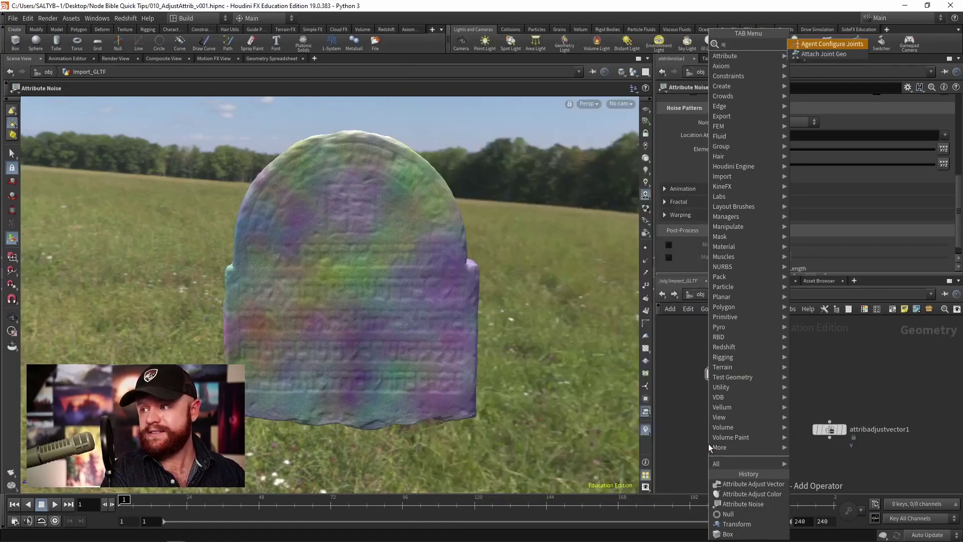
key(BackSpace)
text(djus)
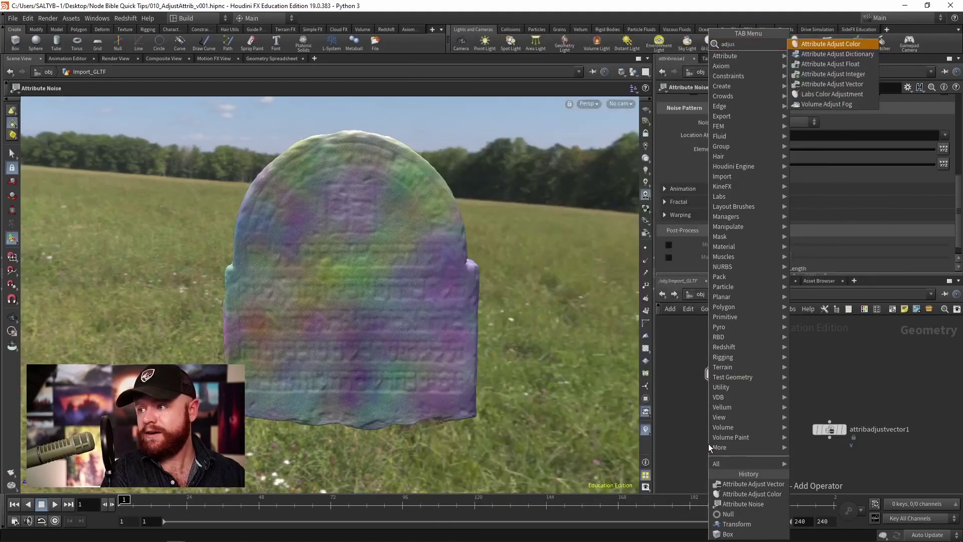
key(Down)
key(Down)
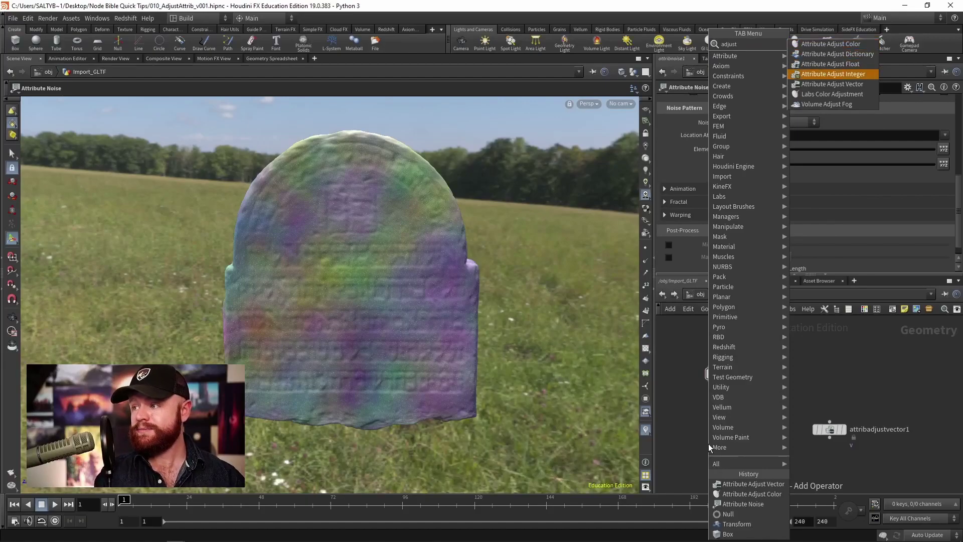
key(Up)
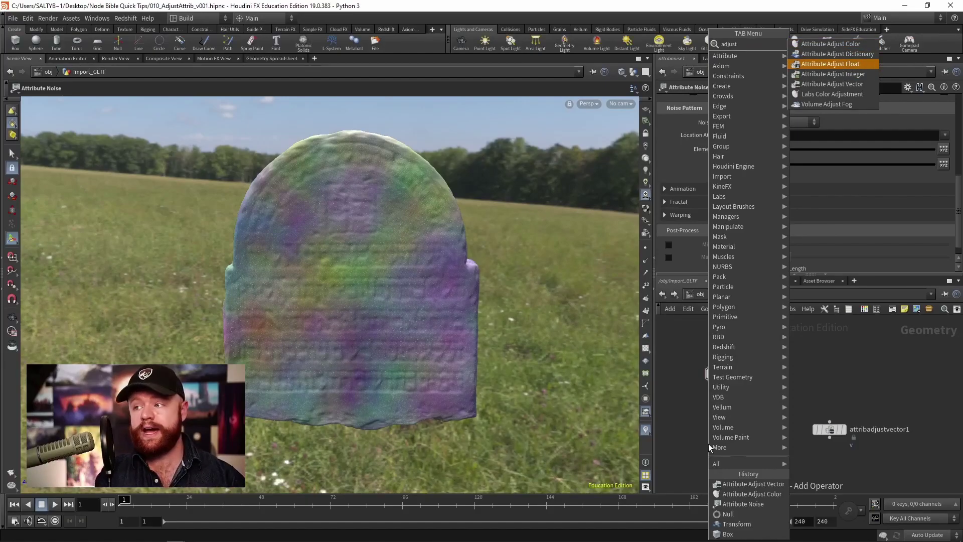
key(Return)
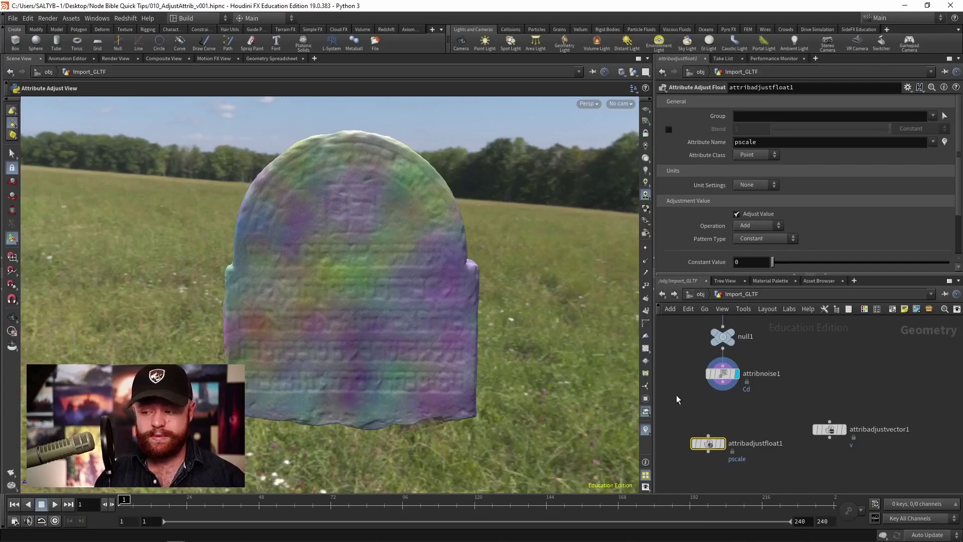
click(701, 458)
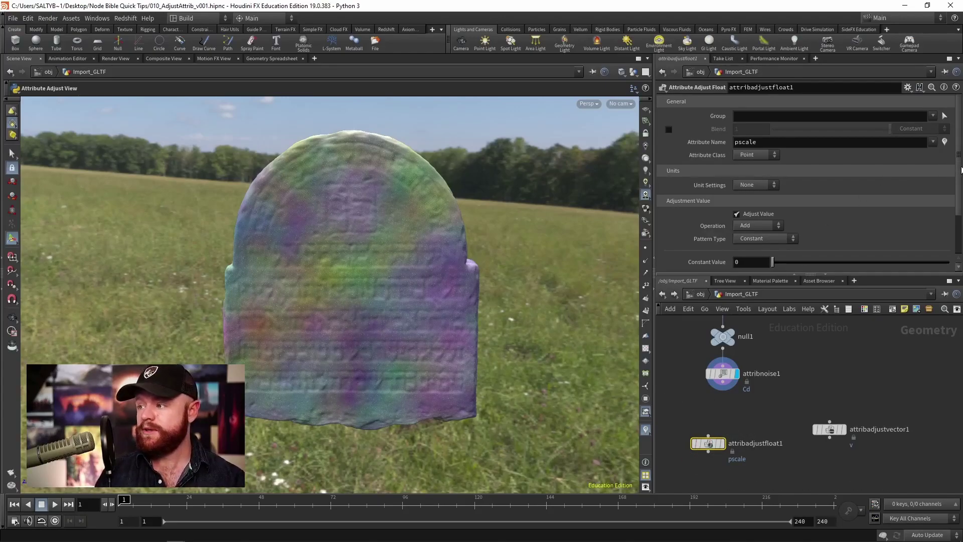
scroll(949, 189, down, 1)
scroll(950, 189, down, 2)
click(767, 184)
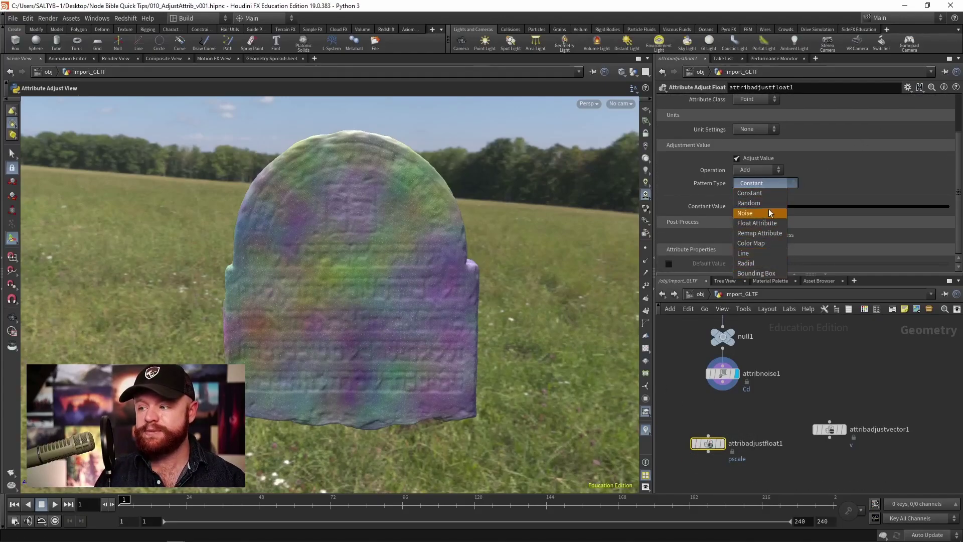
click(759, 184)
click(758, 170)
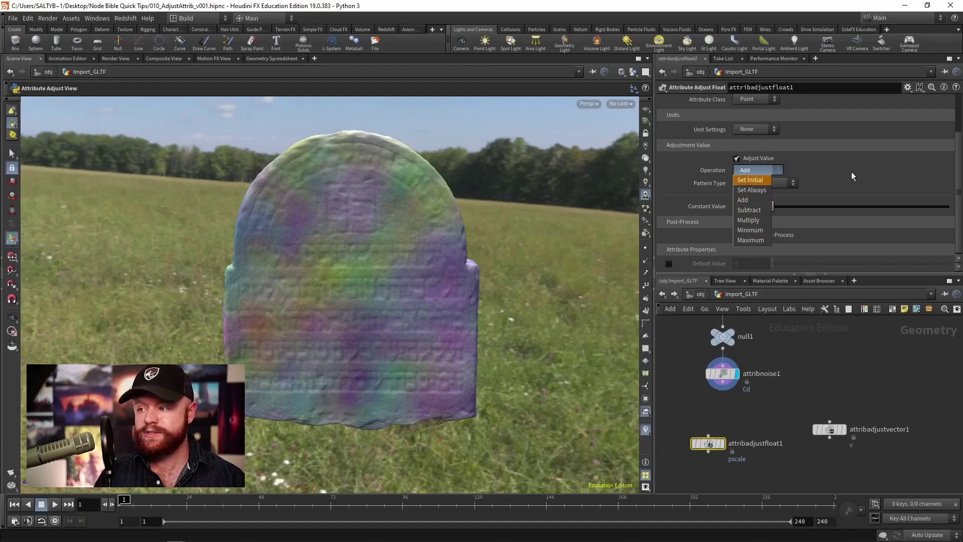
click(943, 161)
scroll(943, 165, up, 3)
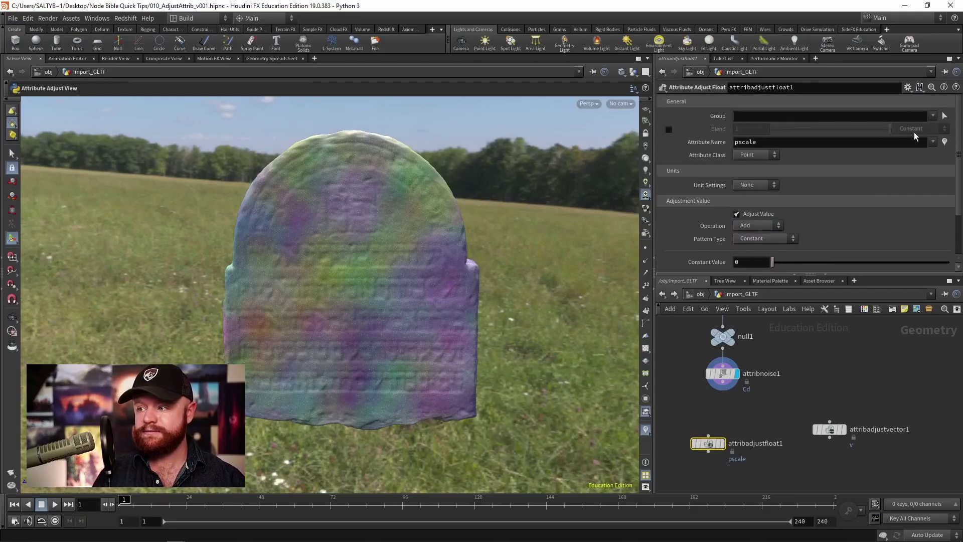